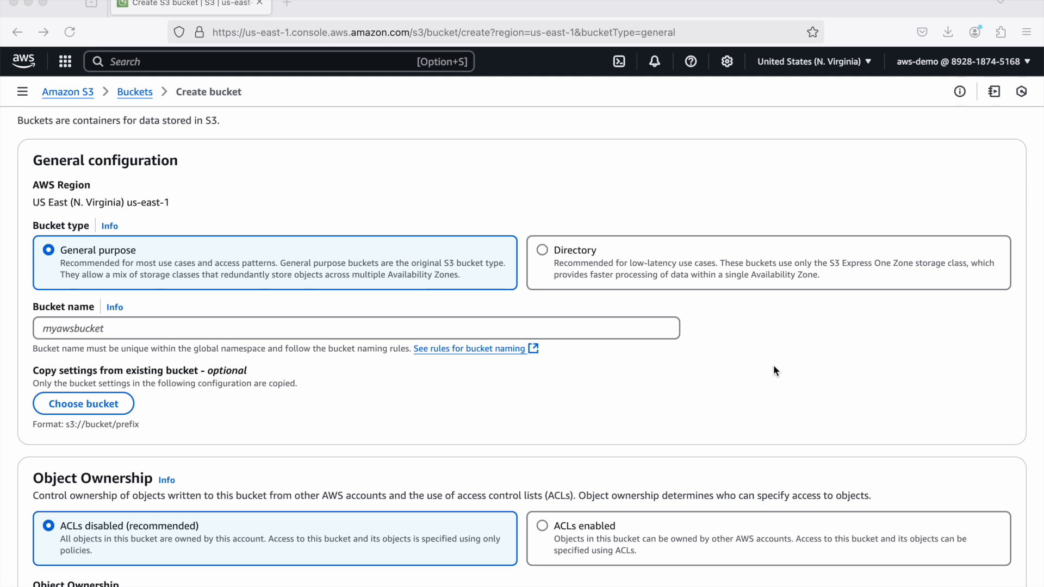
- Search the AWS console for s3, open the S3 service and start creating a new bucket
{"action": "scroll", "coordinate": [631, 229], "scroll_direction": "down", "scroll_amount": 1}
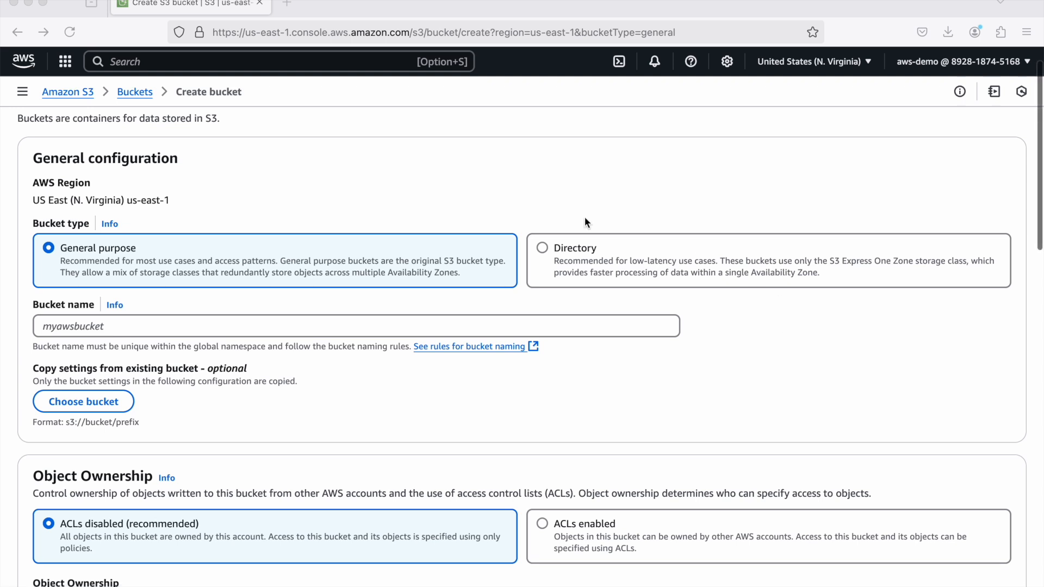
{"action": "scroll", "coordinate": [585, 218], "scroll_direction": "up", "scroll_amount": 2}
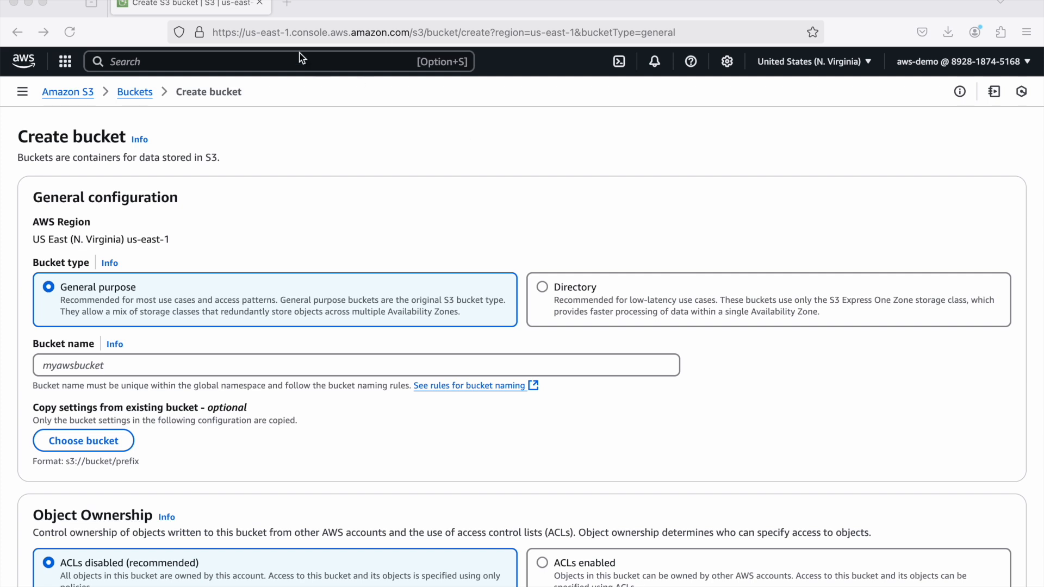
{"action": "key", "text": "alt+s"}
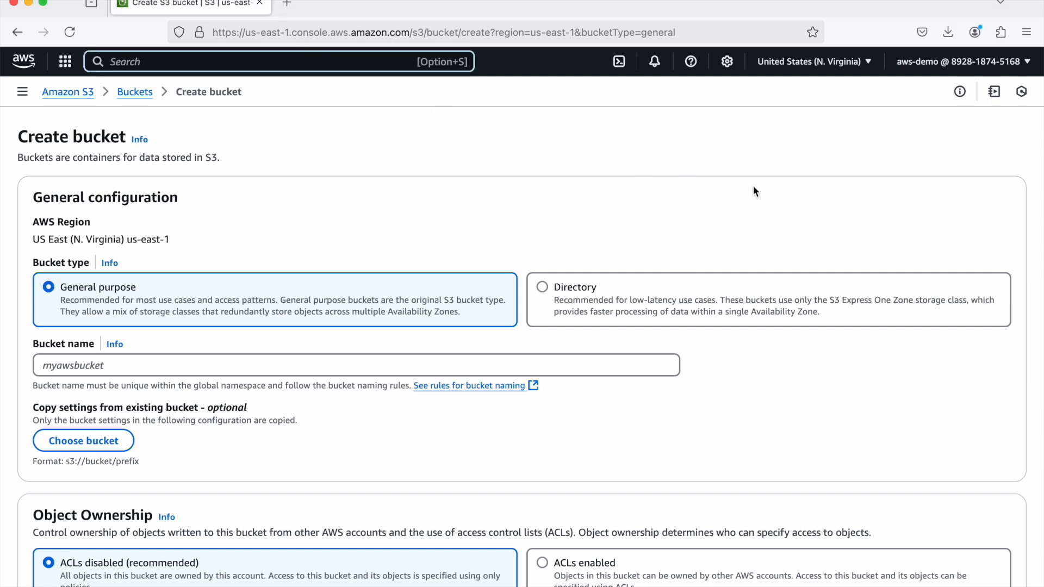
{"action": "type", "text": "s3"}
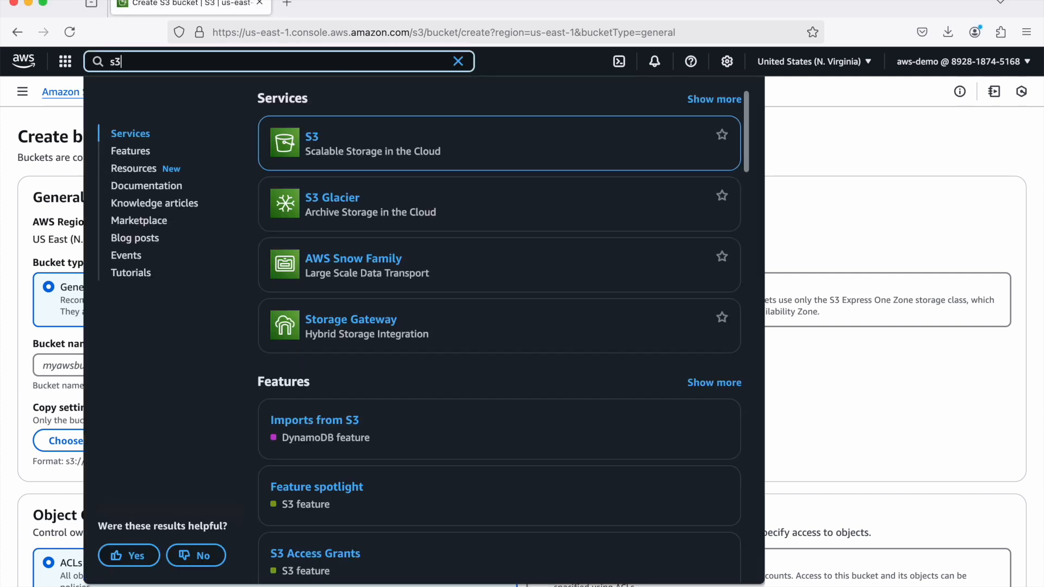
{"action": "mouse_move", "coordinate": [519, 143]}
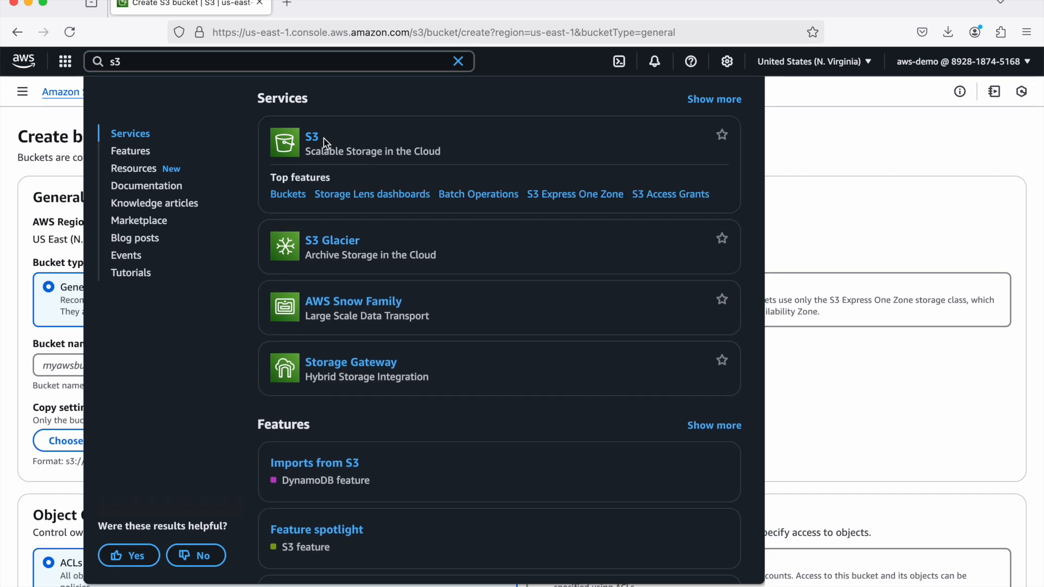
{"action": "left_click", "coordinate": [398, 144]}
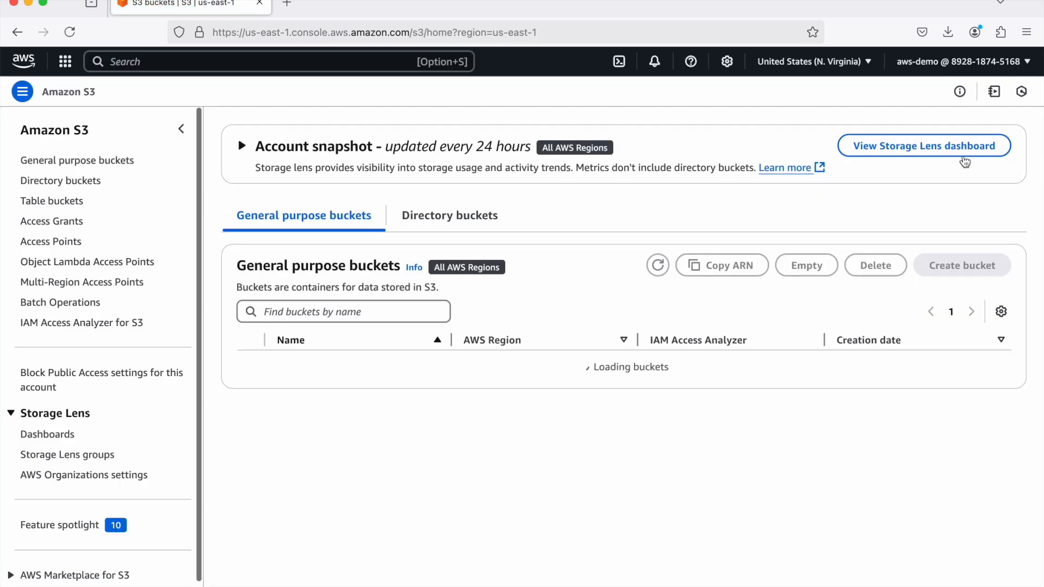
{"action": "left_click", "coordinate": [962, 265]}
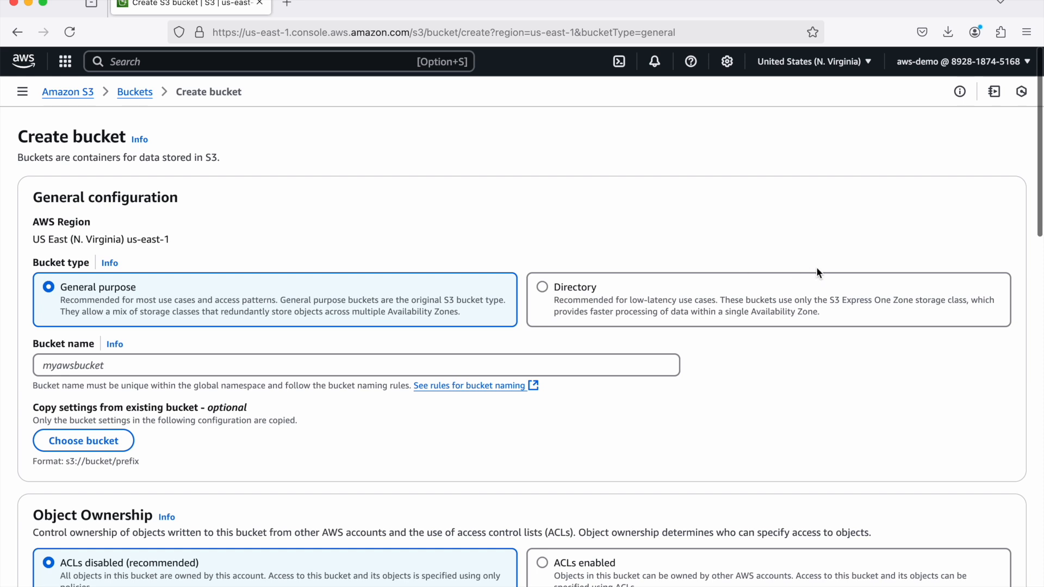
- Name the new general purpose bucket my-static-content
{"action": "scroll", "coordinate": [816, 266], "scroll_direction": "down", "scroll_amount": 3}
{"action": "left_click", "coordinate": [493, 270]}
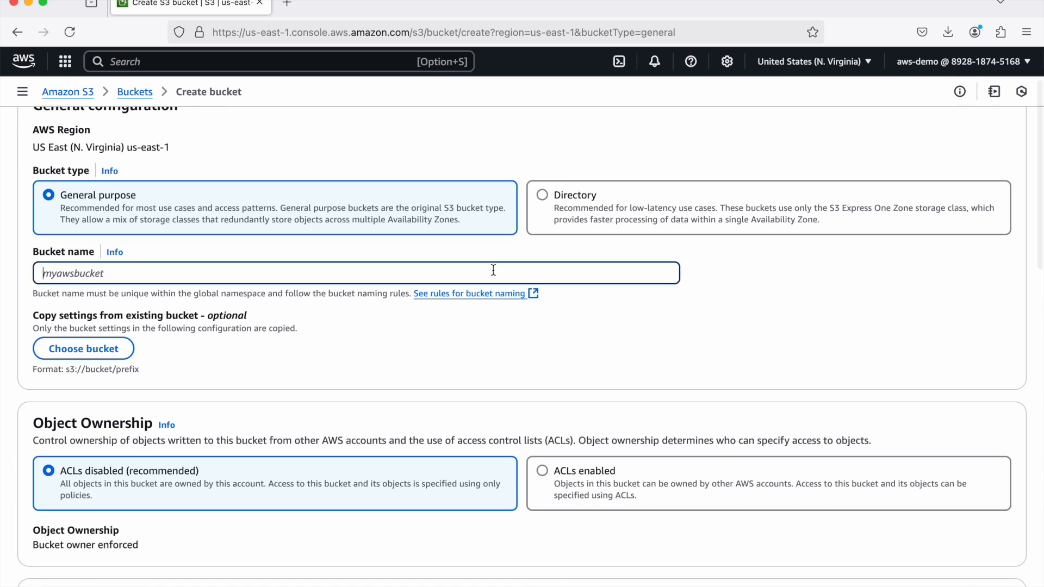
{"action": "type", "text": "myhostingstatic"}
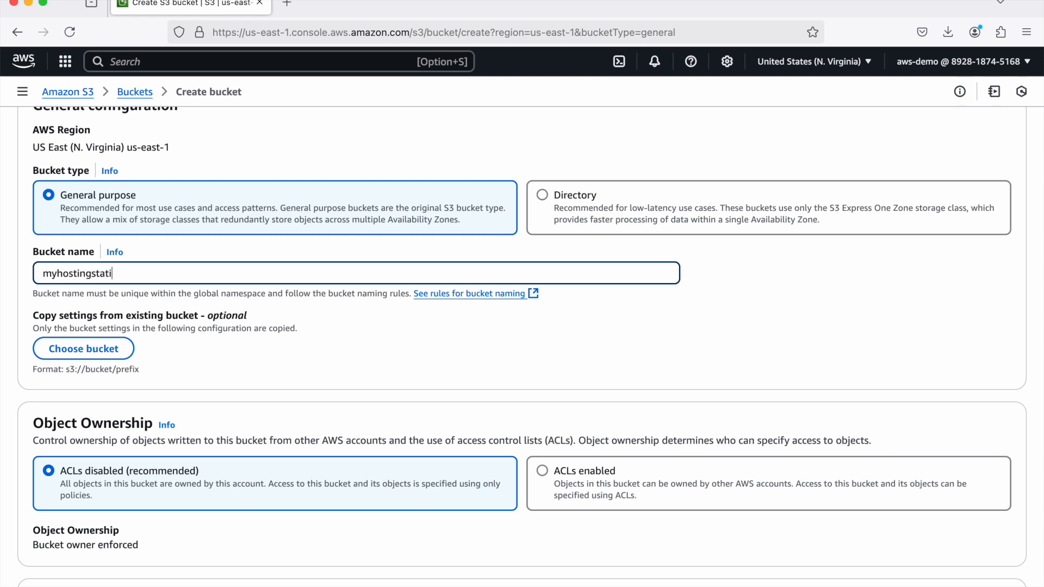
{"action": "key", "text": "BackSpace"}
{"action": "key", "text": "BackSpace"}
{"action": "key", "text": "BackSpace"}
{"action": "key", "text": "BackSpace"}
{"action": "key", "text": "BackSpace"}
{"action": "key", "text": "BackSpace"}
{"action": "key", "text": "BackSpace"}
{"action": "key", "text": "BackSpace"}
{"action": "key", "text": "BackSpace"}
{"action": "key", "text": "BackSpace"}
{"action": "key", "text": "BackSpace"}
{"action": "key", "text": "BackSpace"}
{"action": "key", "text": "BackSpace"}
{"action": "type", "text": "-static-content"}
- Review the default public access, versioning and encryption settings, and try to create the bucket with them
{"action": "scroll", "coordinate": [620, 337], "scroll_direction": "down", "scroll_amount": 10}
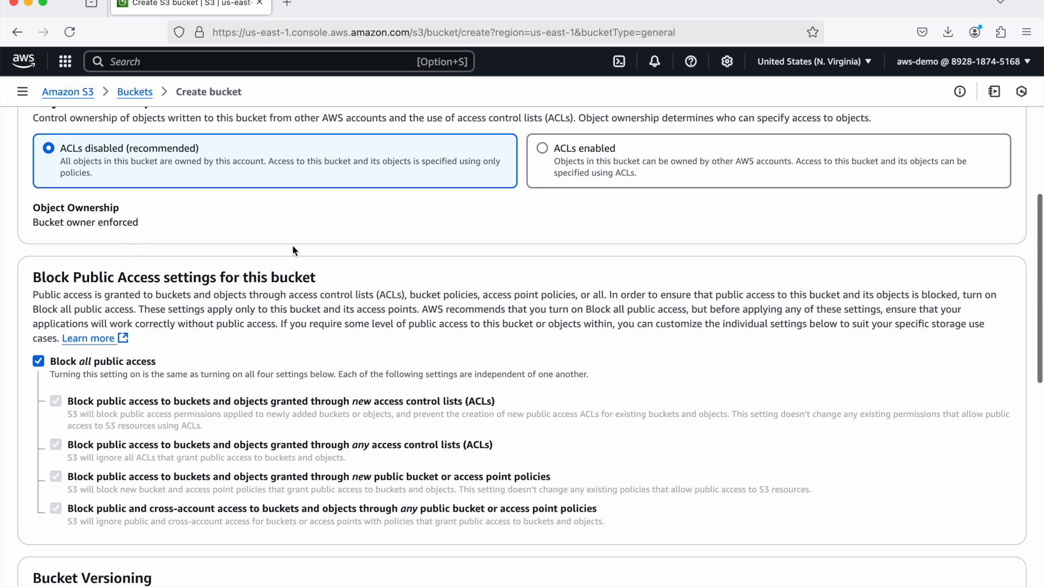
{"action": "scroll", "coordinate": [293, 246], "scroll_direction": "down", "scroll_amount": 1}
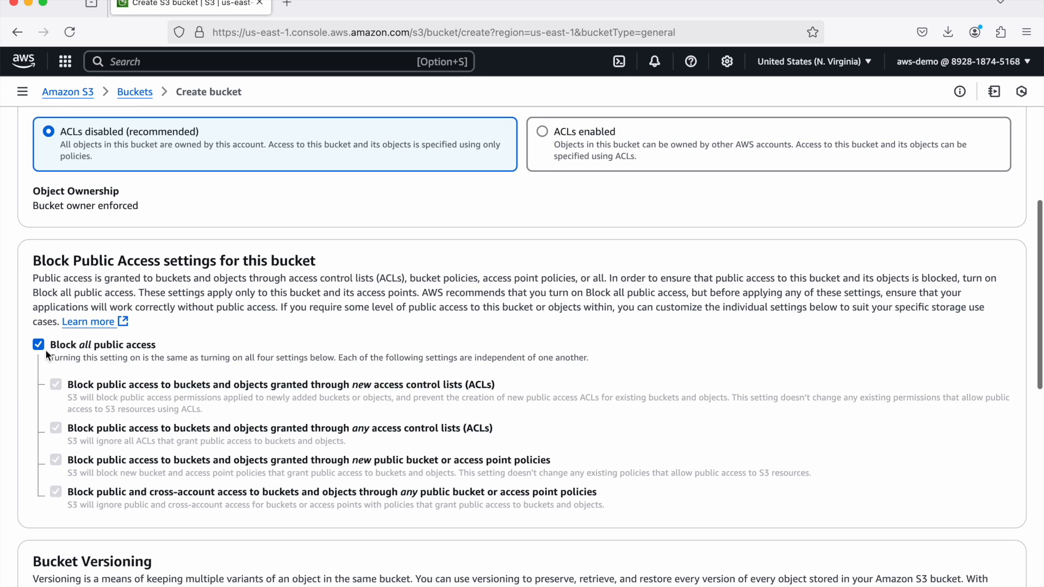
{"action": "scroll", "coordinate": [327, 356], "scroll_direction": "down", "scroll_amount": 6}
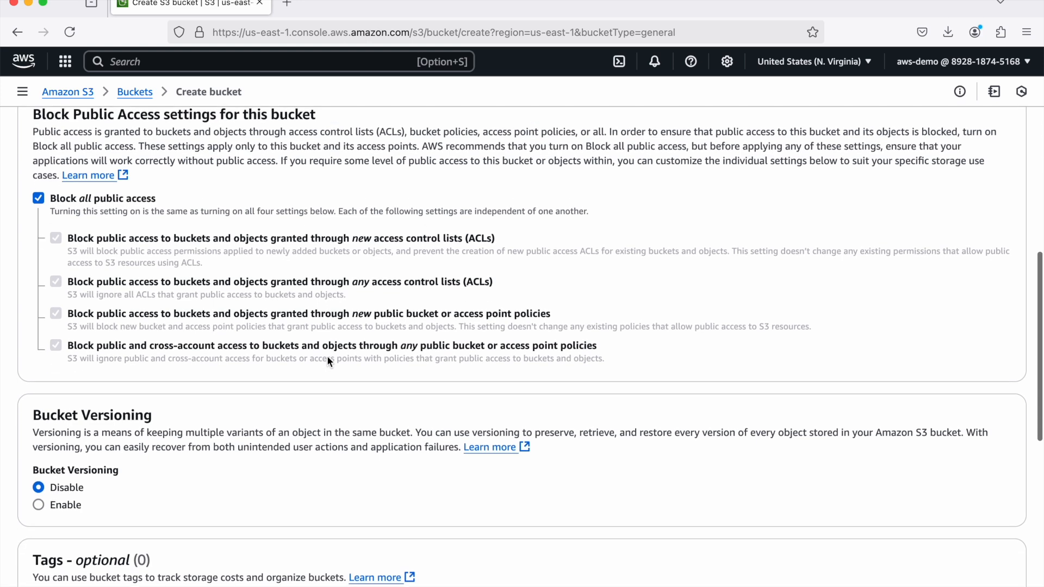
{"action": "scroll", "coordinate": [328, 359], "scroll_direction": "down", "scroll_amount": 5}
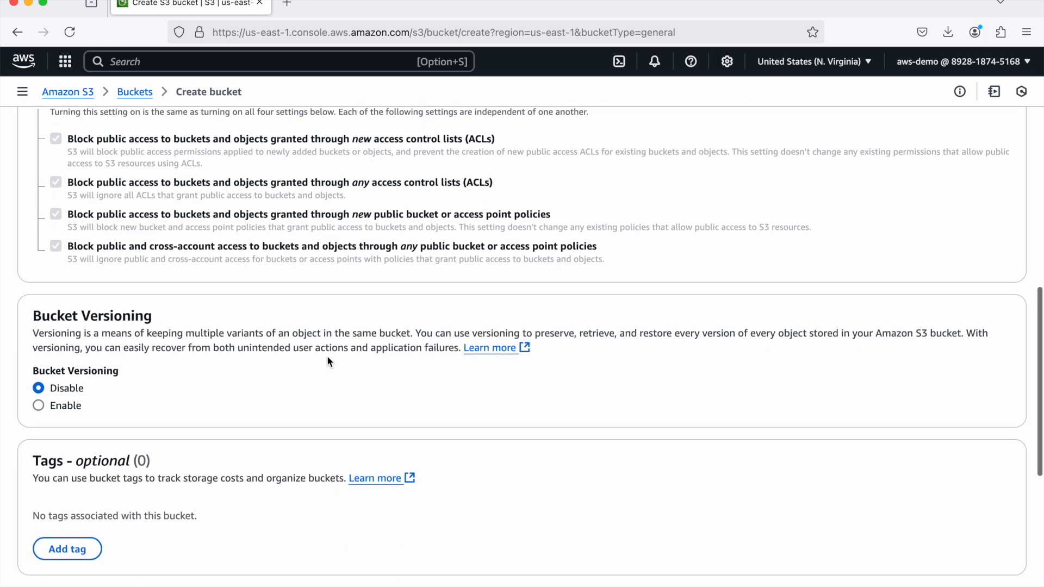
{"action": "scroll", "coordinate": [327, 357], "scroll_direction": "up", "scroll_amount": 3}
{"action": "scroll", "coordinate": [327, 357], "scroll_direction": "down", "scroll_amount": 12}
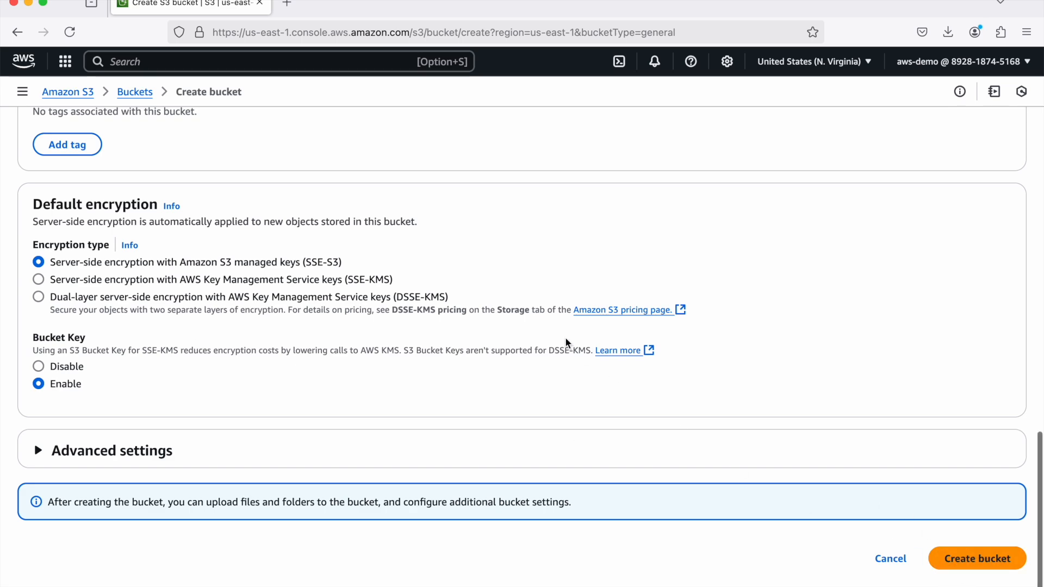
{"action": "left_click", "coordinate": [979, 565]}
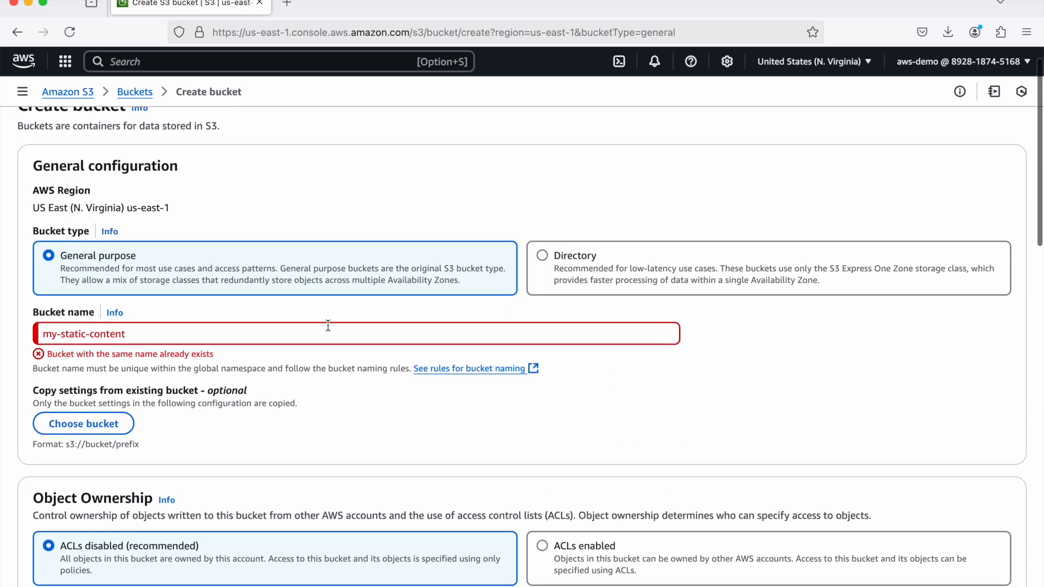
- Extend the bucket name to my-static-content-for-cloudfront and create the bucket with all public access blocked
{"action": "left_click", "coordinate": [330, 326]}
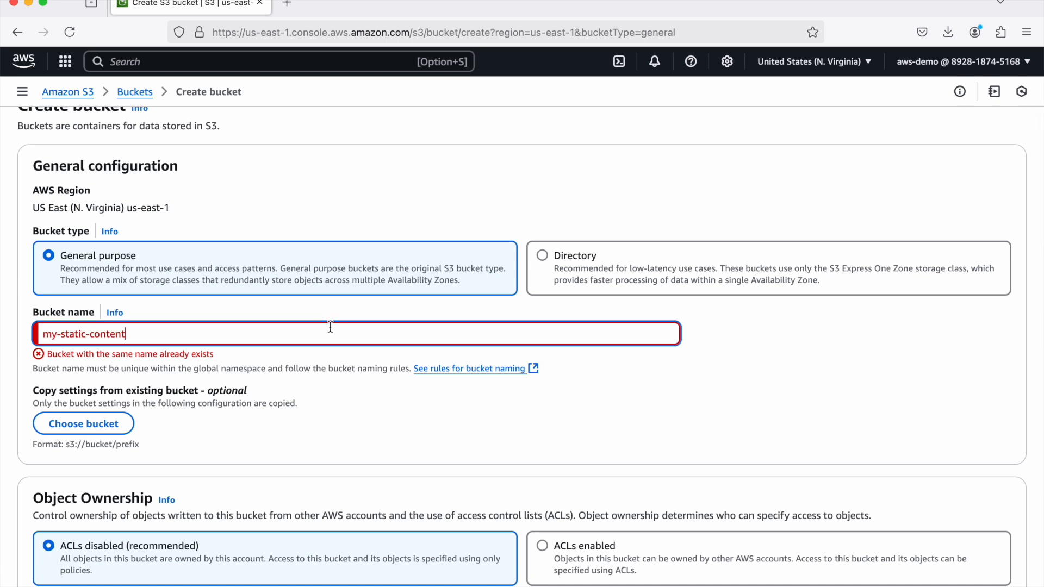
{"action": "type", "text": "-fo"}
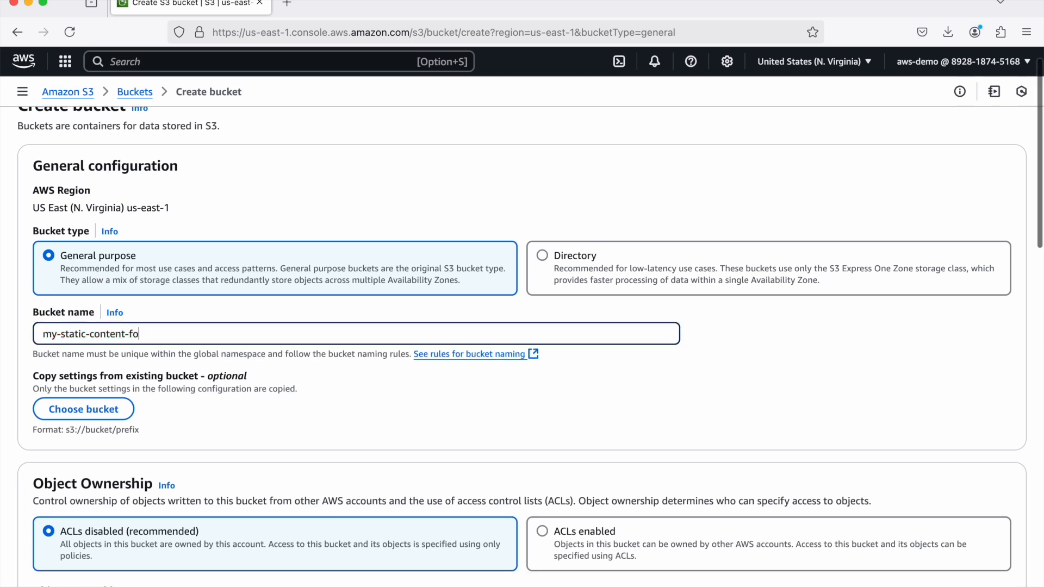
{"action": "type", "text": "r-cloudfront"}
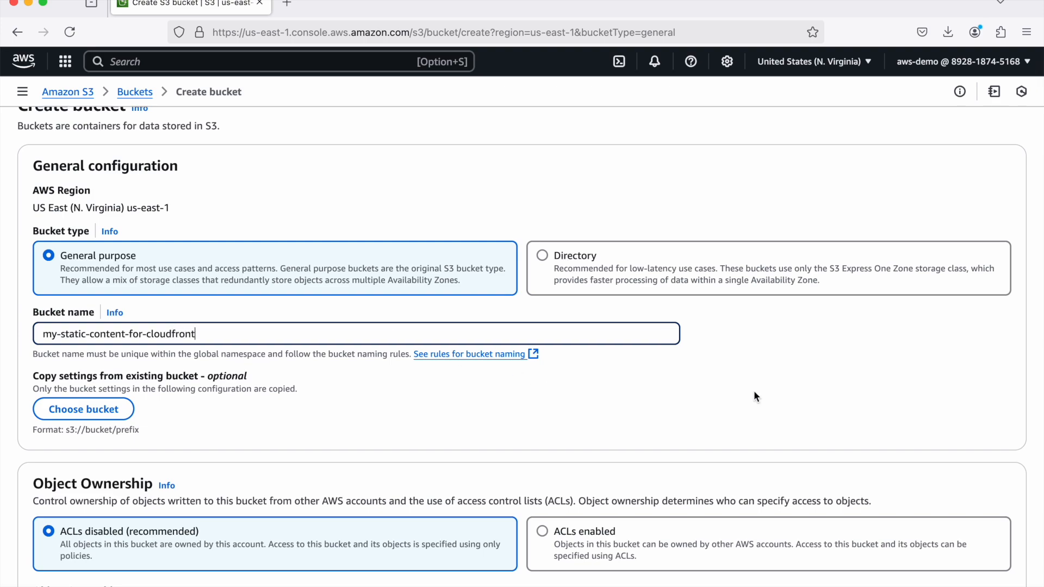
{"action": "scroll", "coordinate": [754, 390], "scroll_direction": "down", "scroll_amount": 15}
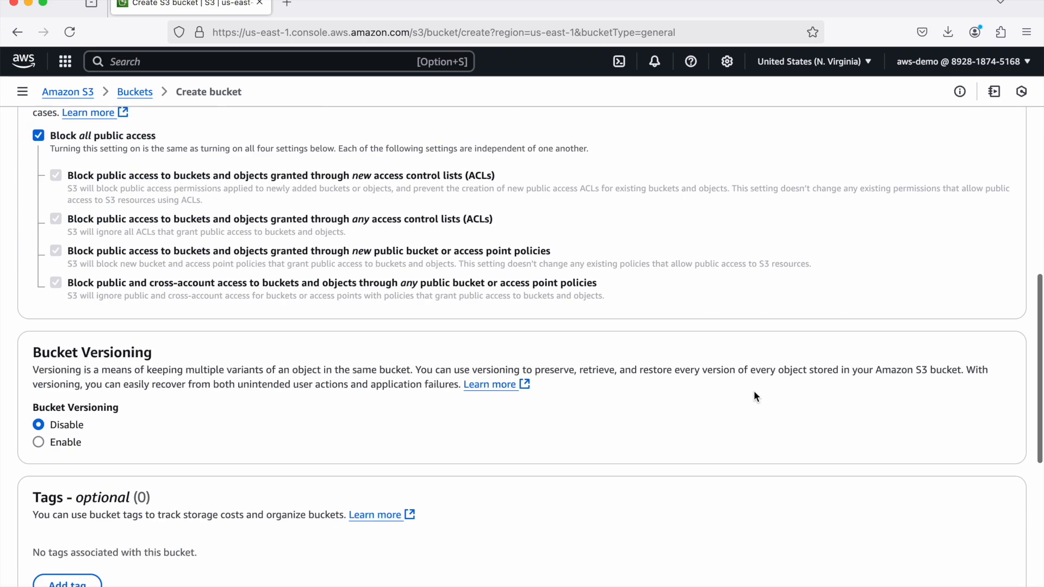
{"action": "left_click", "coordinate": [971, 558]}
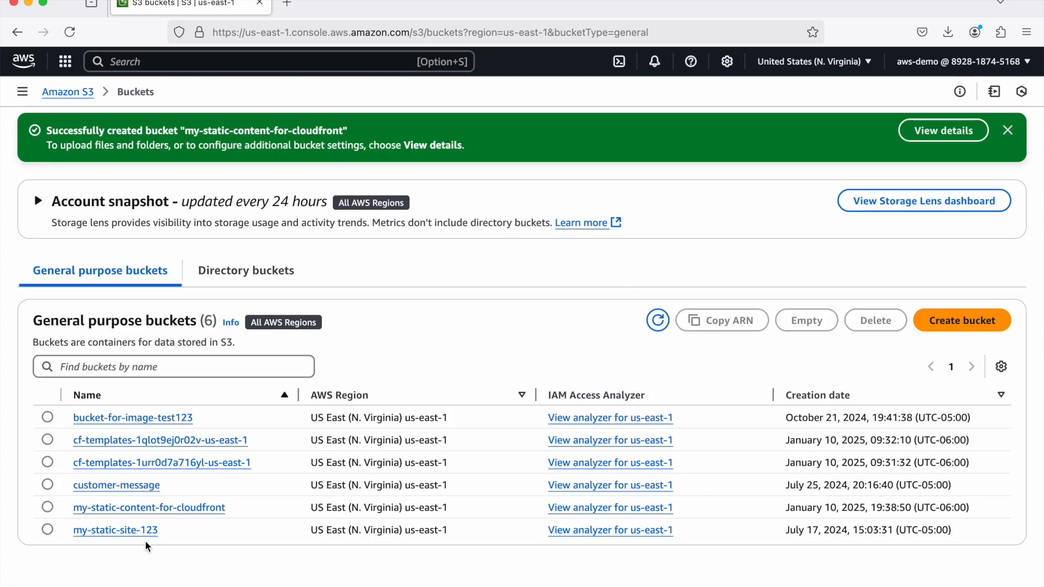
- Upload the file hello.html to the my-static-content-for-cloudfront bucket
{"action": "left_click", "coordinate": [175, 507]}
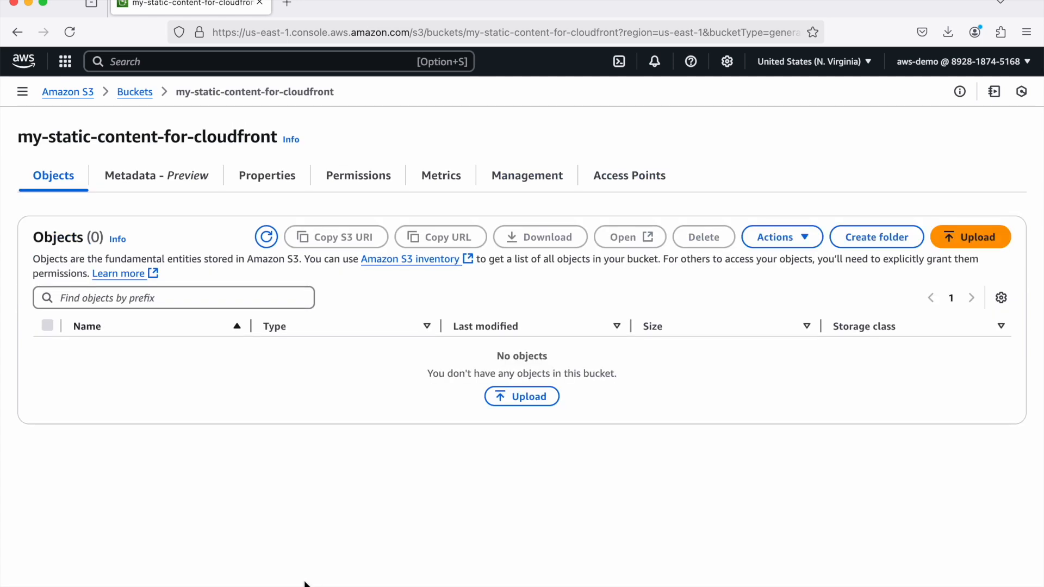
{"action": "left_click", "coordinate": [515, 397]}
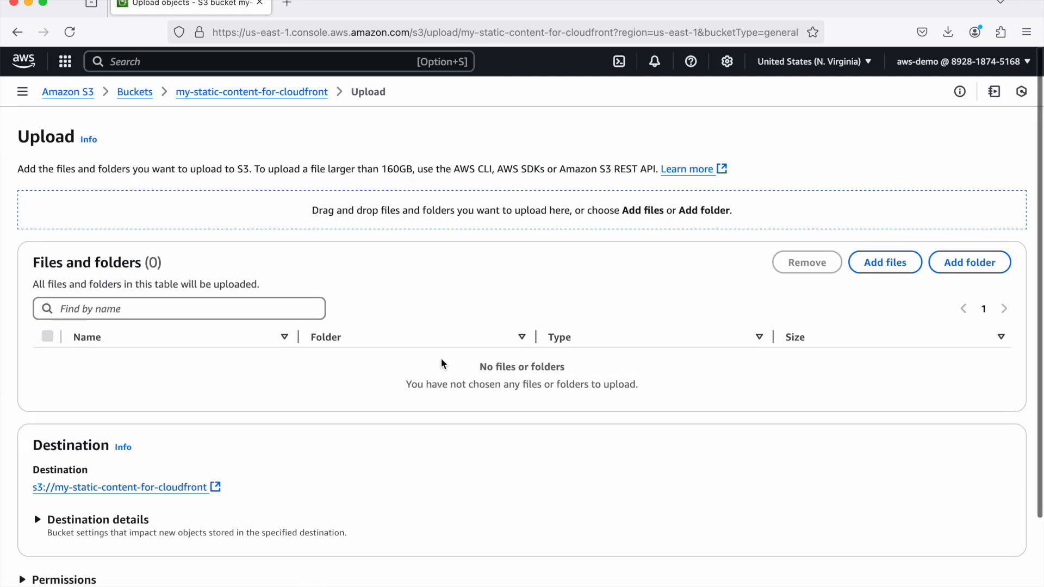
{"action": "left_click_drag", "start_coordinate": [560, 391], "coordinate": [527, 398]}
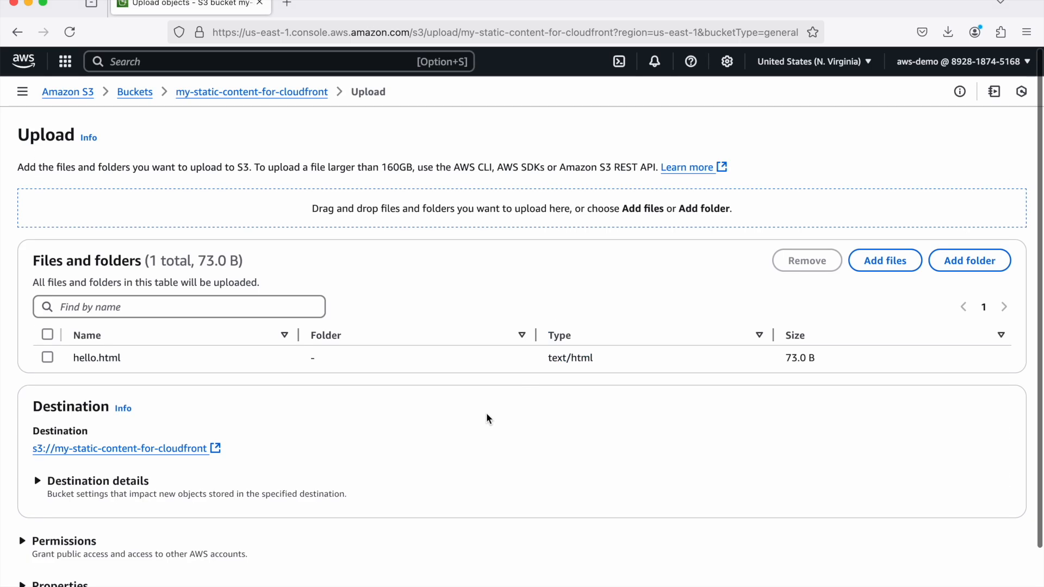
{"action": "scroll", "coordinate": [559, 423], "scroll_direction": "down", "scroll_amount": 3}
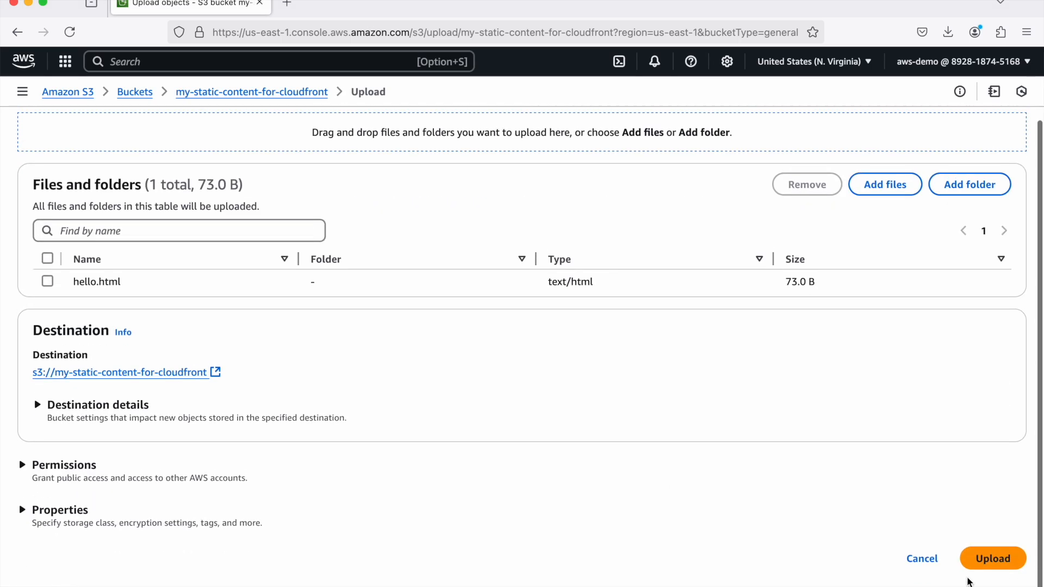
{"action": "left_click", "coordinate": [978, 552]}
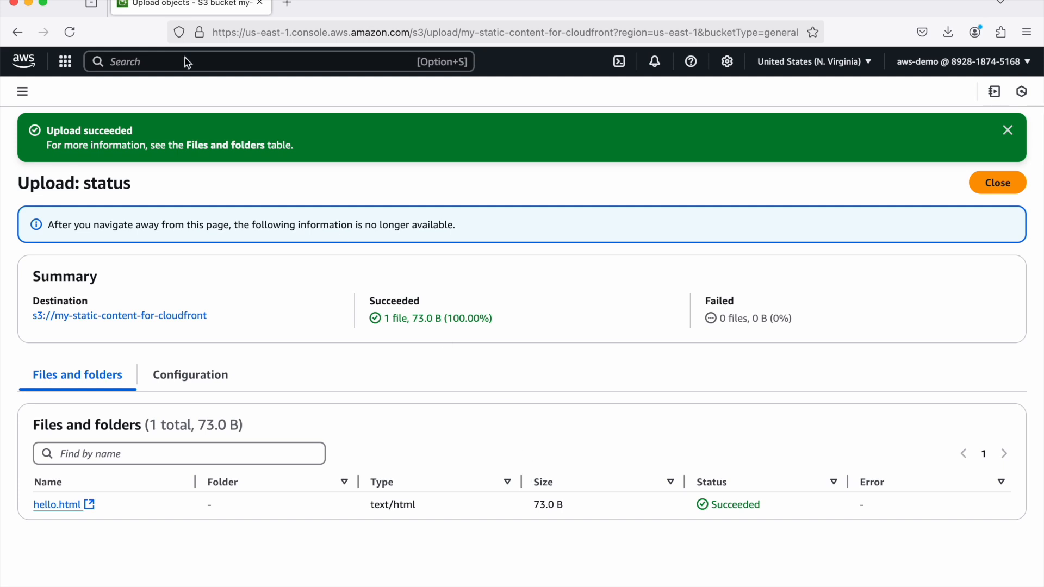
- Open the current S3 console address in a second browser tab
{"action": "left_click", "coordinate": [326, 32]}
{"action": "key", "text": "super+c"}
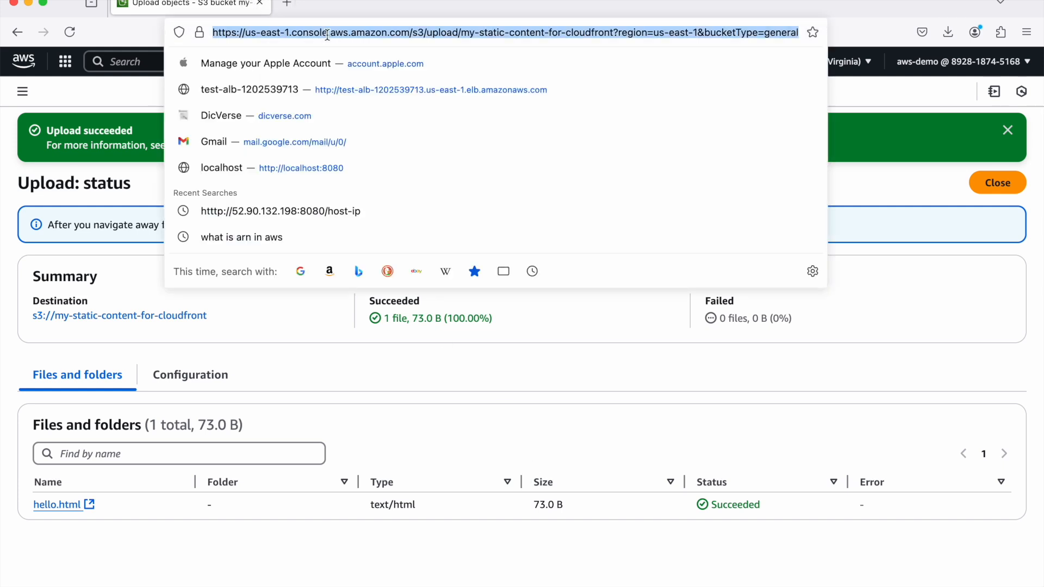
{"action": "left_click", "coordinate": [286, 3]}
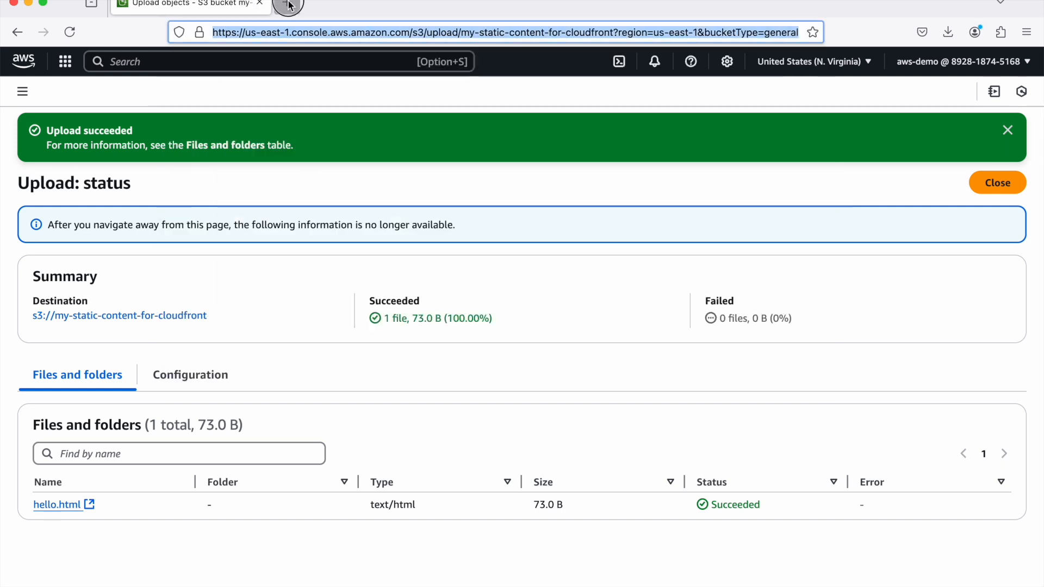
{"action": "left_click", "coordinate": [457, 32]}
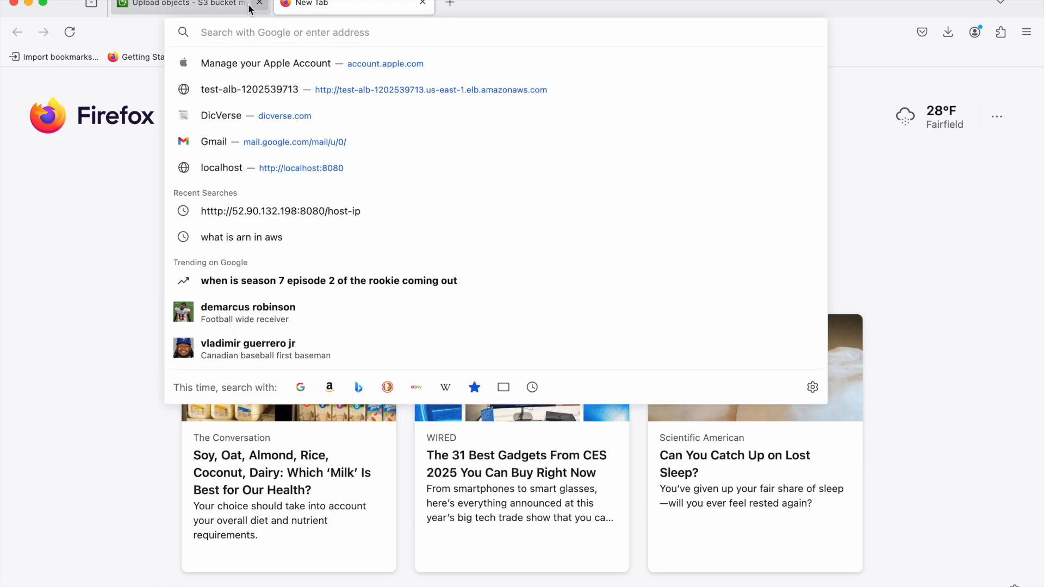
{"action": "left_click", "coordinate": [220, 6]}
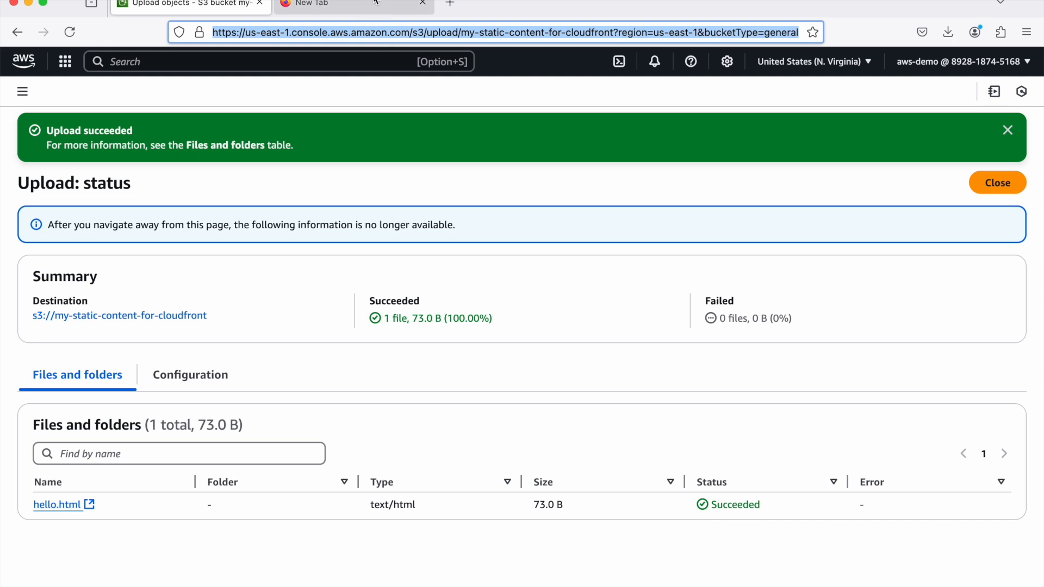
{"action": "left_click", "coordinate": [349, 5]}
{"action": "left_click", "coordinate": [380, 31]}
{"action": "key", "text": "super+v"}
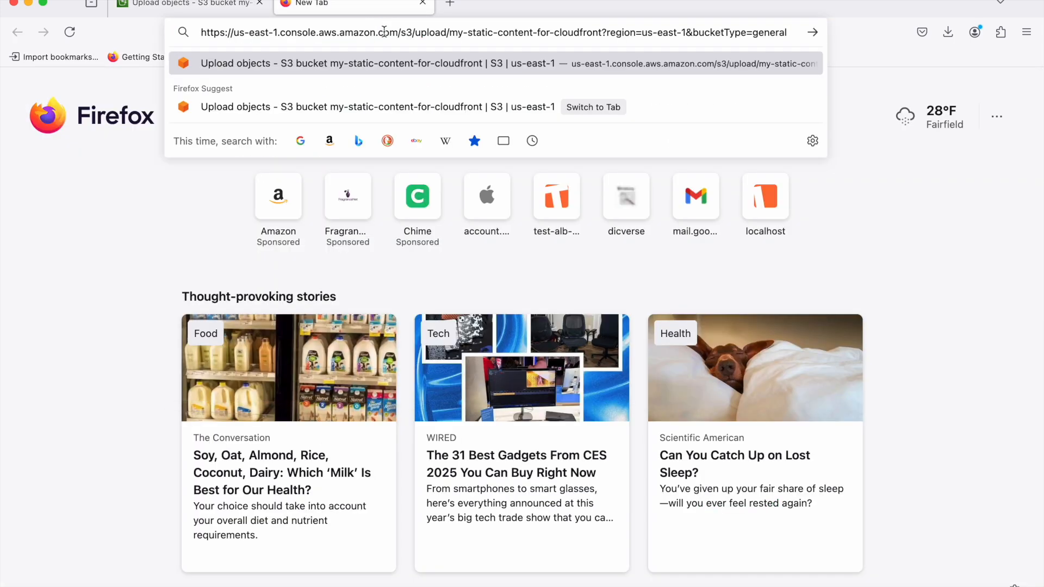
{"action": "key", "text": "Return"}
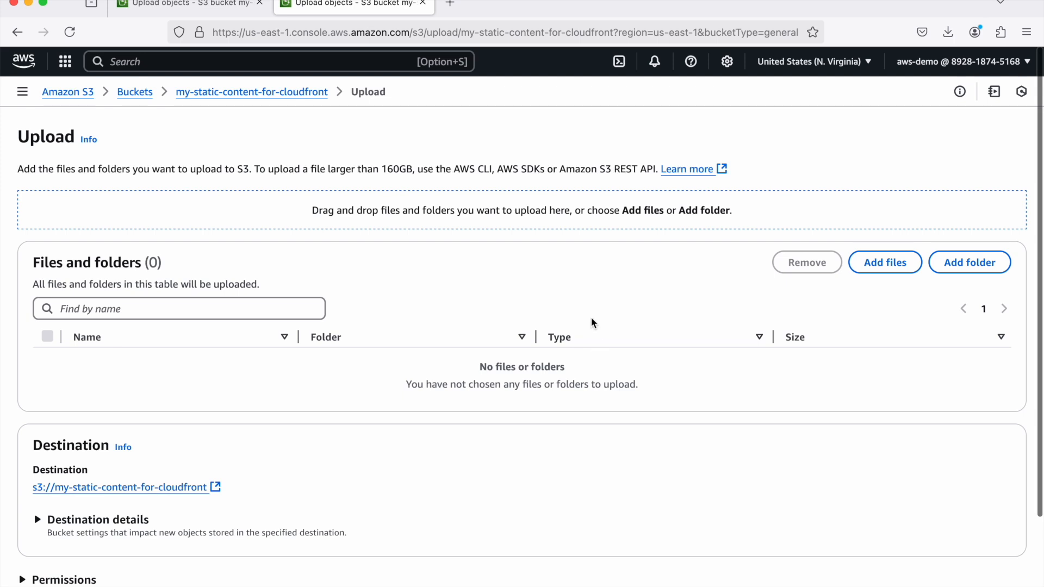
- Search the console for cloudfront in the second tab and open the CloudFront distributions list there
{"action": "left_click", "coordinate": [312, 63]}
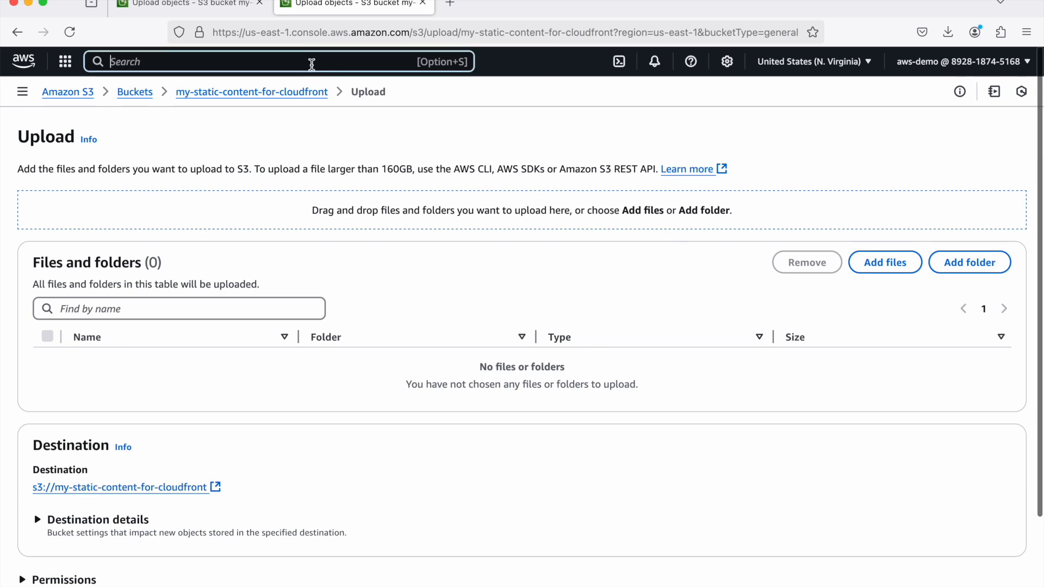
{"action": "type", "text": "cloudfront"}
{"action": "left_click", "coordinate": [342, 141]}
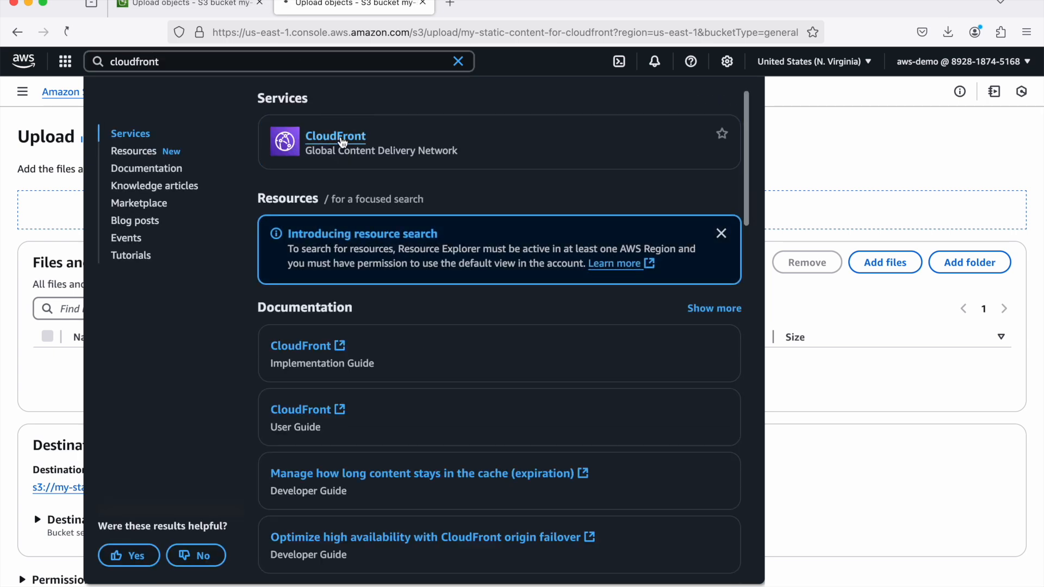
{"action": "left_click", "coordinate": [198, 4]}
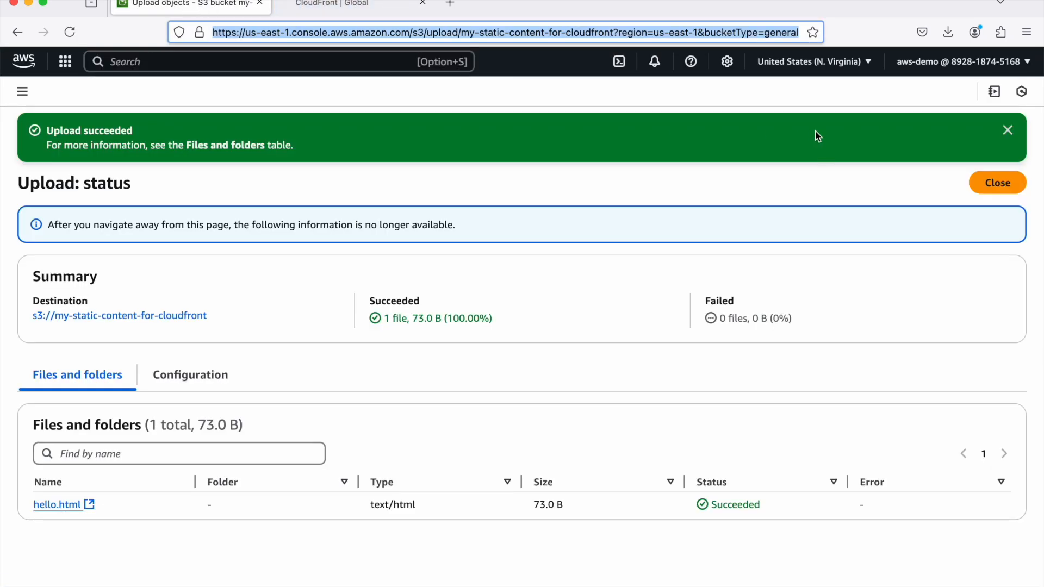
{"action": "left_click", "coordinate": [298, 2]}
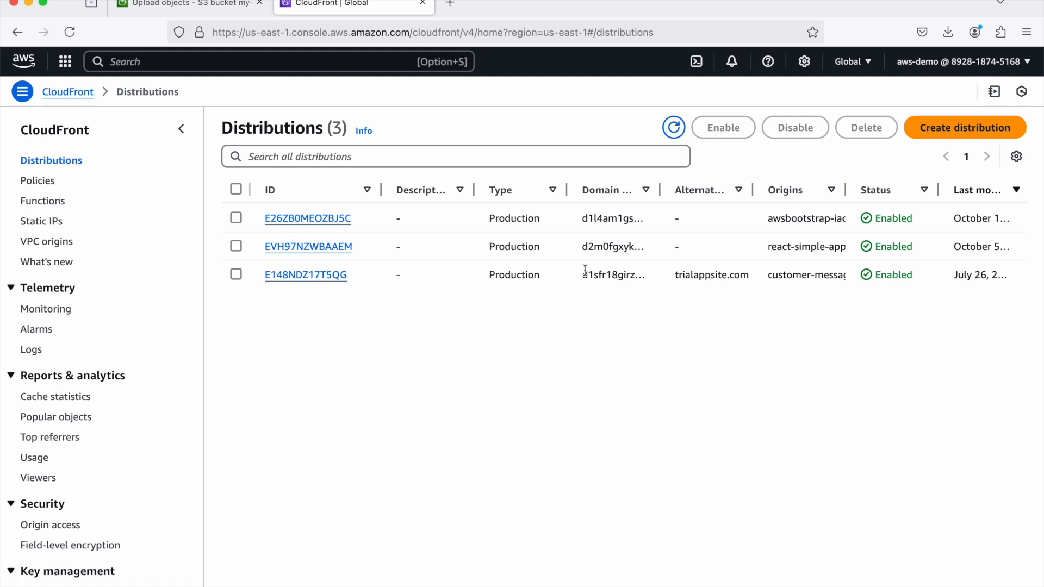
- Start a new distribution with the my-static-content-for-cloudfront S3 bucket as its origin domain
{"action": "left_click", "coordinate": [965, 127]}
{"action": "left_click", "coordinate": [536, 229]}
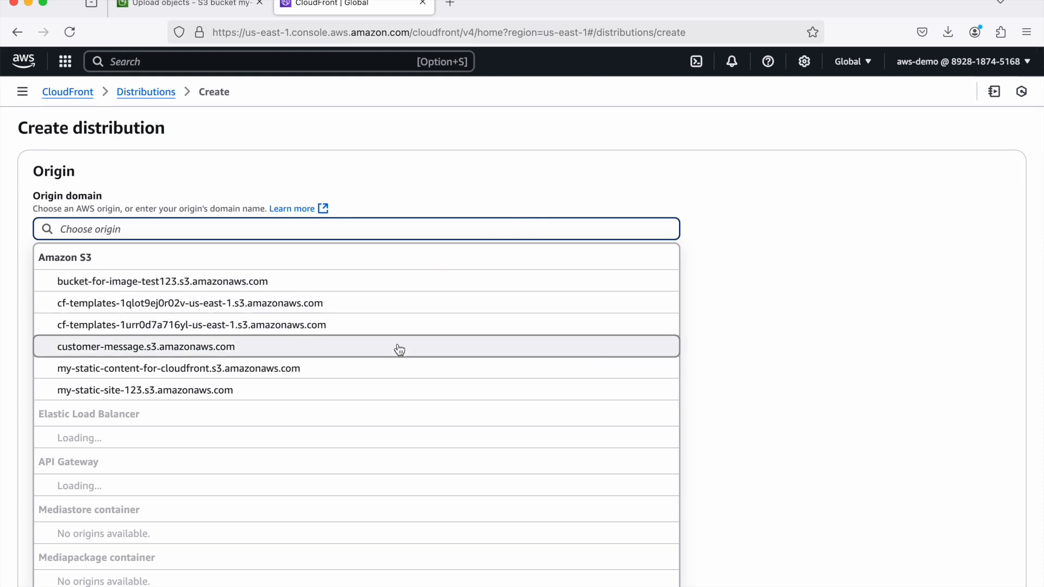
{"action": "left_click", "coordinate": [265, 375]}
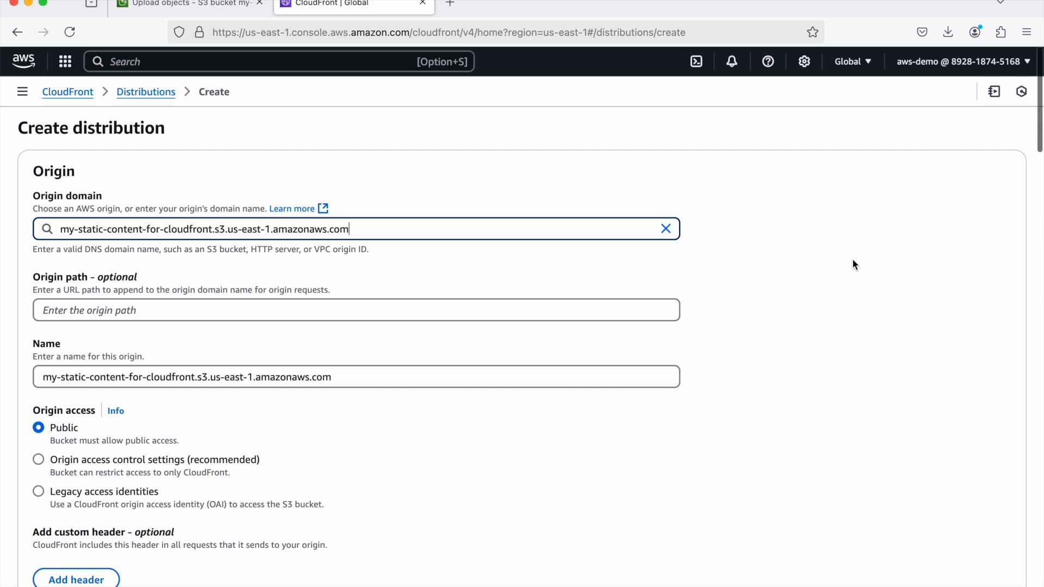
{"action": "scroll", "coordinate": [462, 274], "scroll_direction": "down", "scroll_amount": 5}
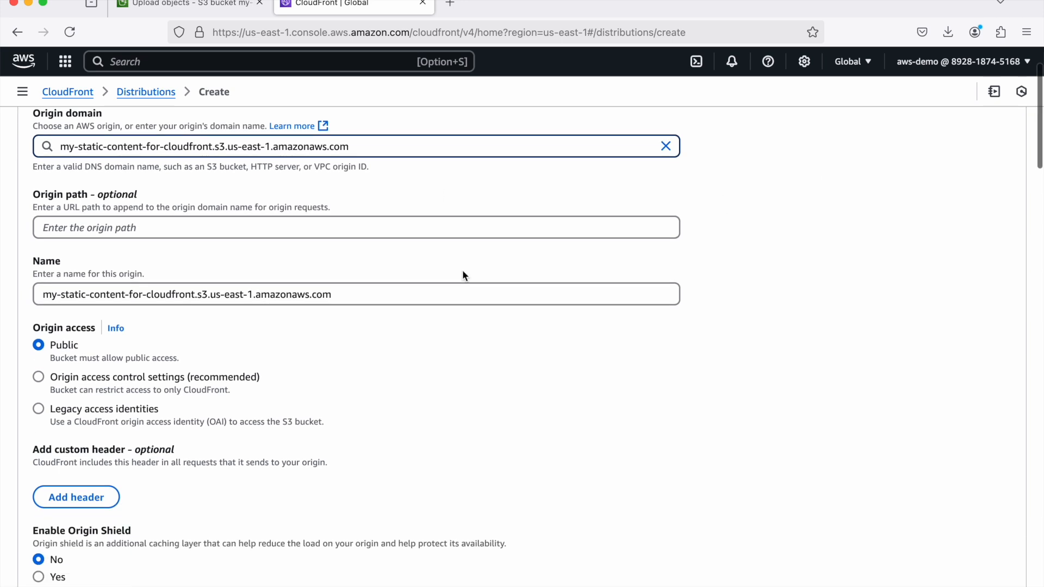
{"action": "scroll", "coordinate": [463, 273], "scroll_direction": "up", "scroll_amount": 3}
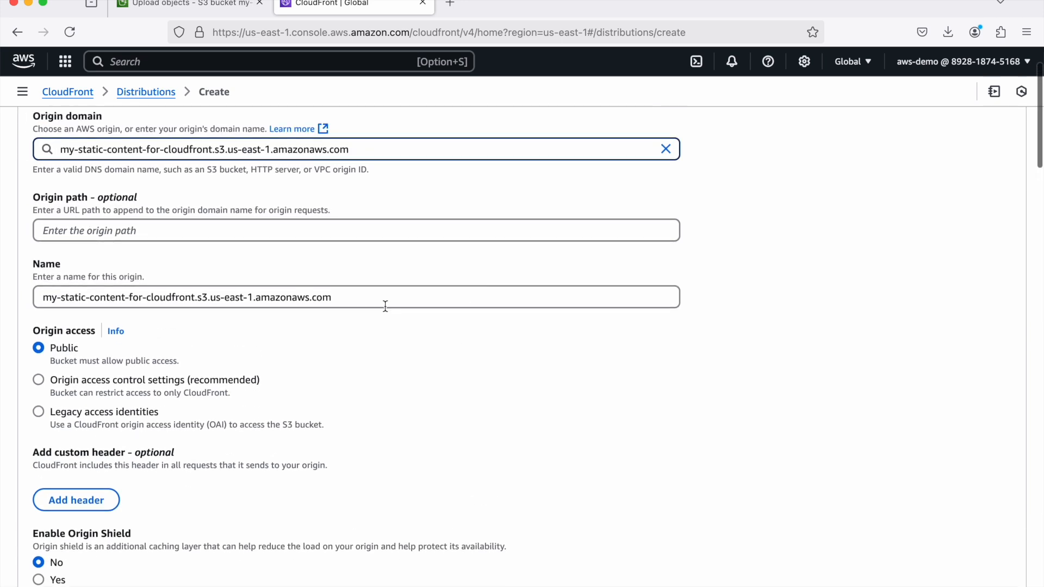
- Set origin access to Origin access control settings and create a new OAC for the bucket with the default signing behavior
{"action": "scroll", "coordinate": [520, 364], "scroll_direction": "down", "scroll_amount": 2}
{"action": "scroll", "coordinate": [520, 368], "scroll_direction": "down", "scroll_amount": 1}
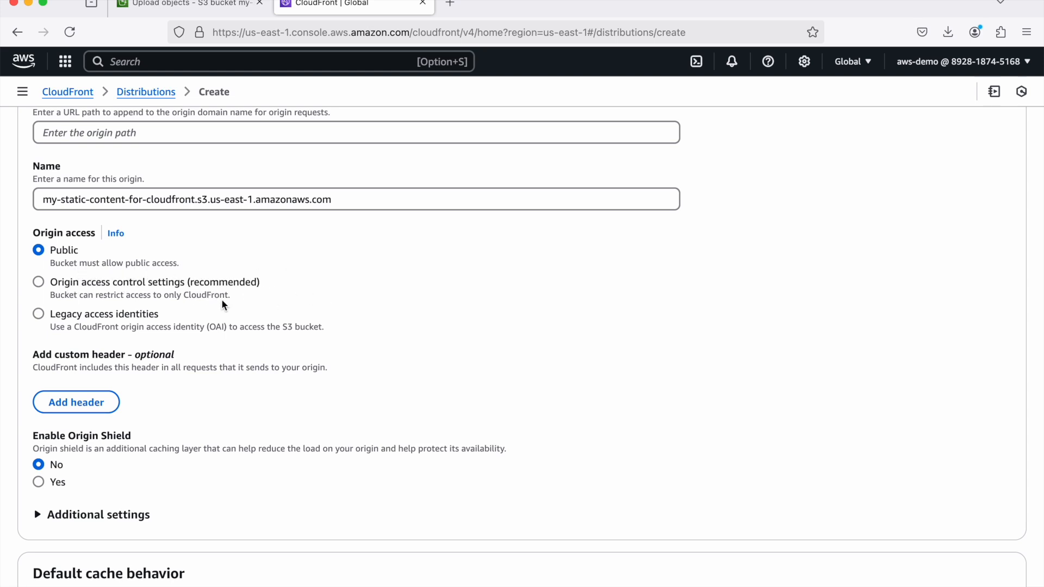
{"action": "left_click", "coordinate": [39, 283]}
{"action": "scroll", "coordinate": [326, 304], "scroll_direction": "down", "scroll_amount": 1}
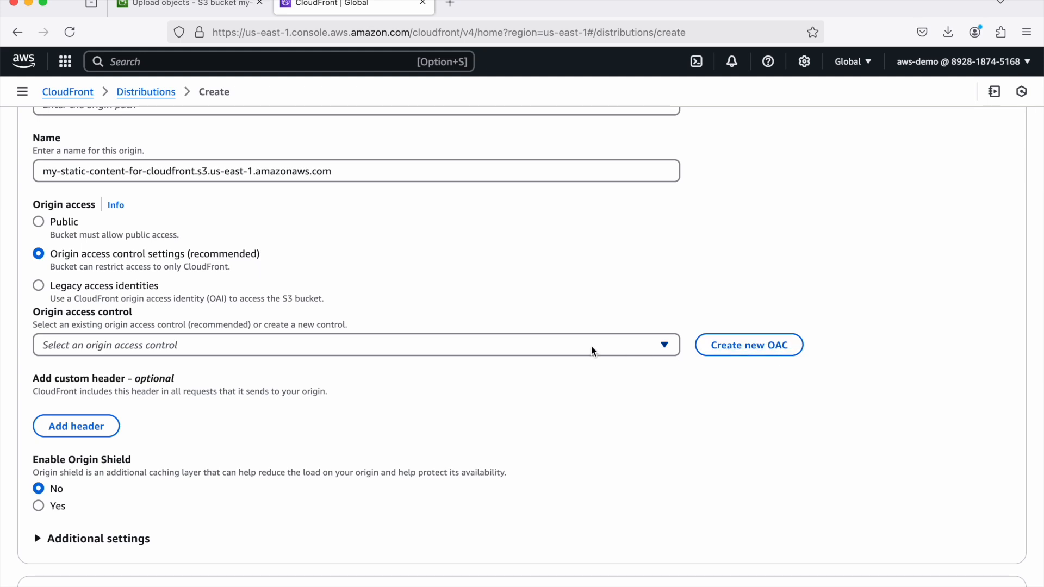
{"action": "left_click", "coordinate": [746, 346]}
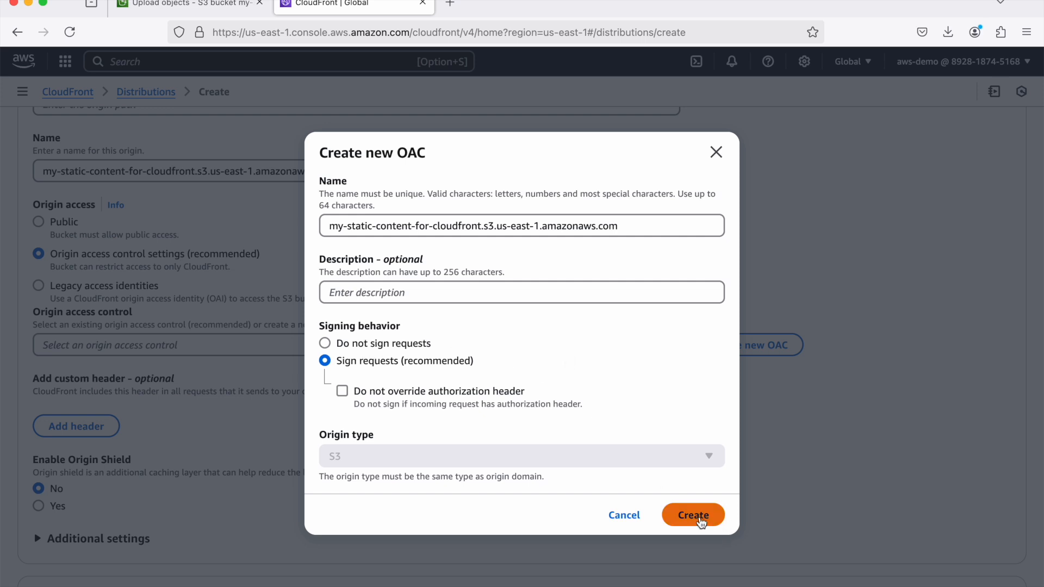
{"action": "left_click", "coordinate": [699, 516]}
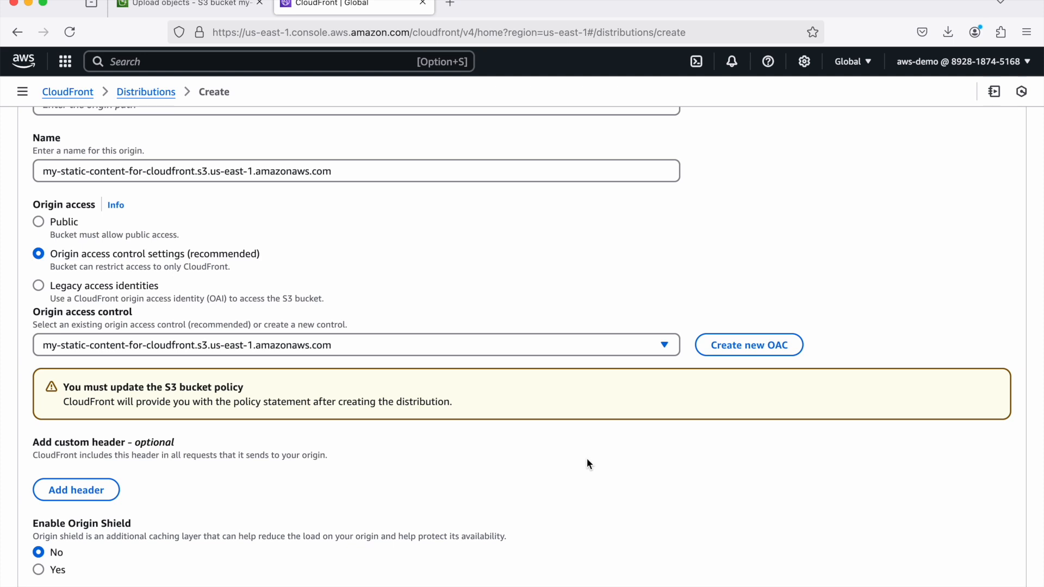
- Try to create the distribution with the cache behavior and all remaining settings left at their defaults
{"action": "scroll", "coordinate": [586, 458], "scroll_direction": "down", "scroll_amount": 2}
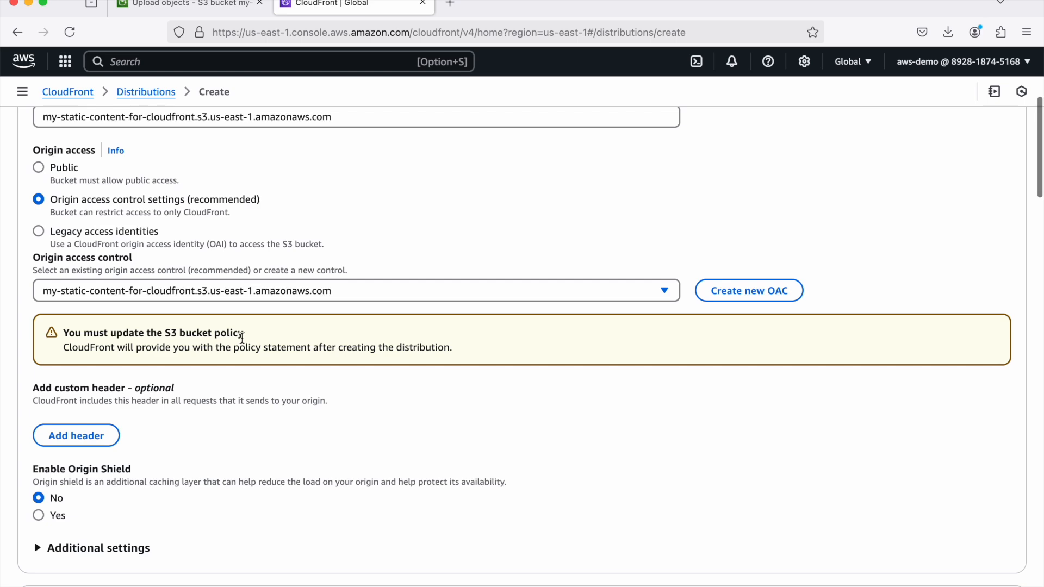
{"action": "scroll", "coordinate": [468, 392], "scroll_direction": "down", "scroll_amount": 10}
{"action": "scroll", "coordinate": [471, 393], "scroll_direction": "down", "scroll_amount": 20}
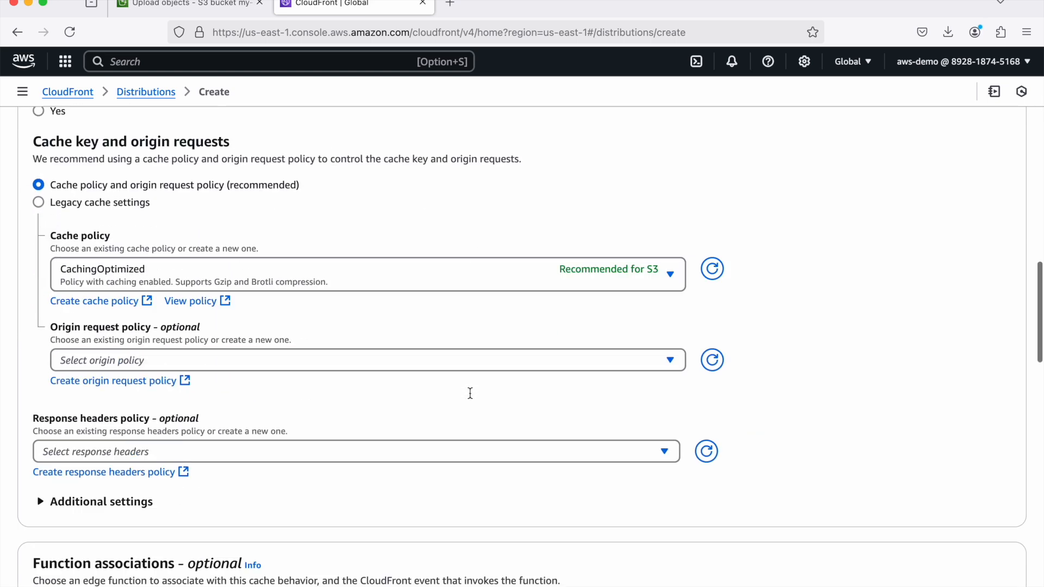
{"action": "scroll", "coordinate": [471, 398], "scroll_direction": "down", "scroll_amount": 4}
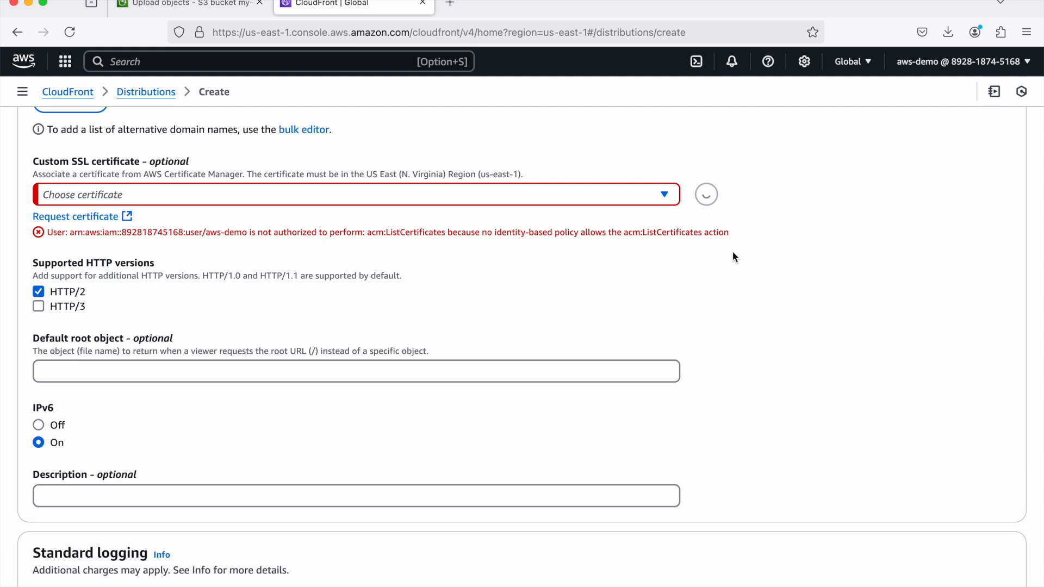
{"action": "scroll", "coordinate": [732, 253], "scroll_direction": "down", "scroll_amount": 3}
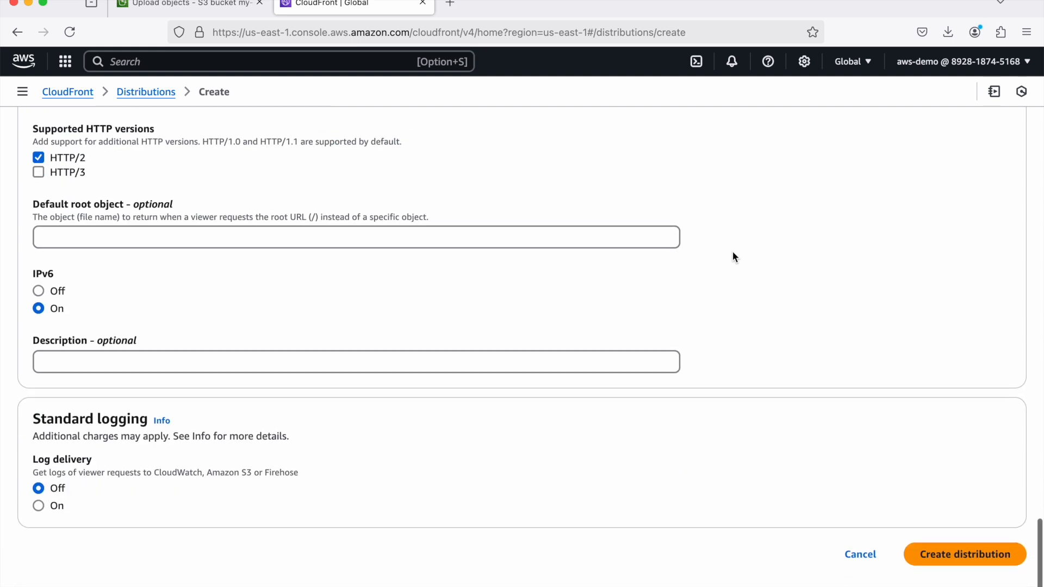
{"action": "left_click", "coordinate": [951, 559]}
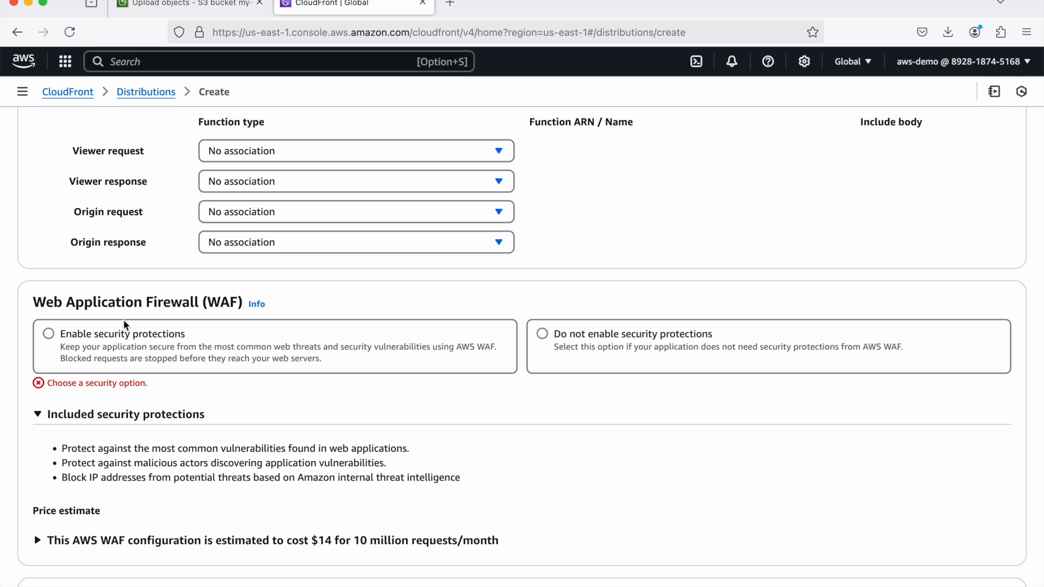
- Choose not to enable WAF security protections and create the distribution
{"action": "left_click", "coordinate": [542, 333]}
{"action": "scroll", "coordinate": [837, 475], "scroll_direction": "down", "scroll_amount": 5}
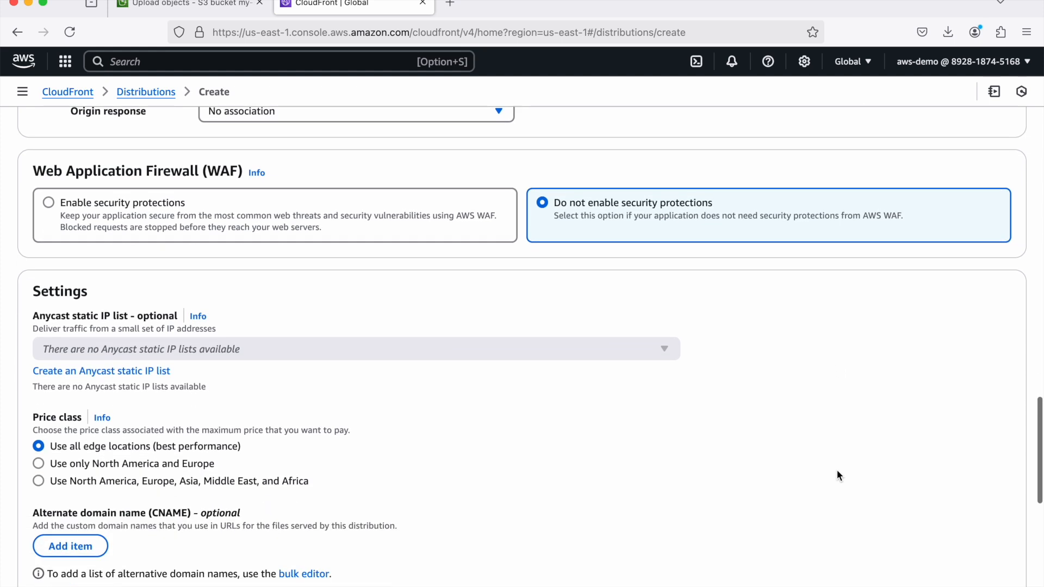
{"action": "scroll", "coordinate": [837, 475], "scroll_direction": "down", "scroll_amount": 2}
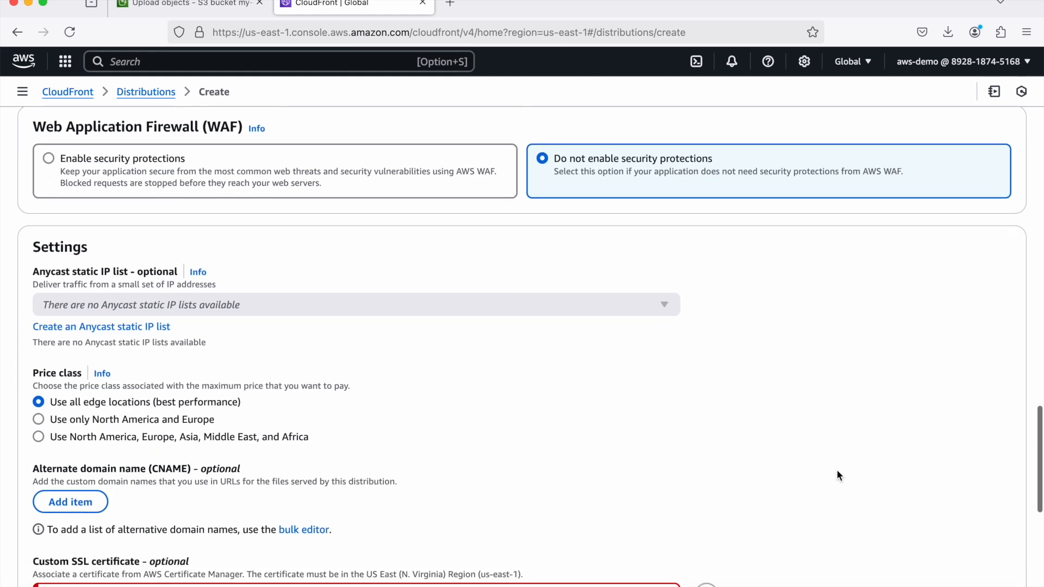
{"action": "scroll", "coordinate": [876, 376], "scroll_direction": "down", "scroll_amount": 10}
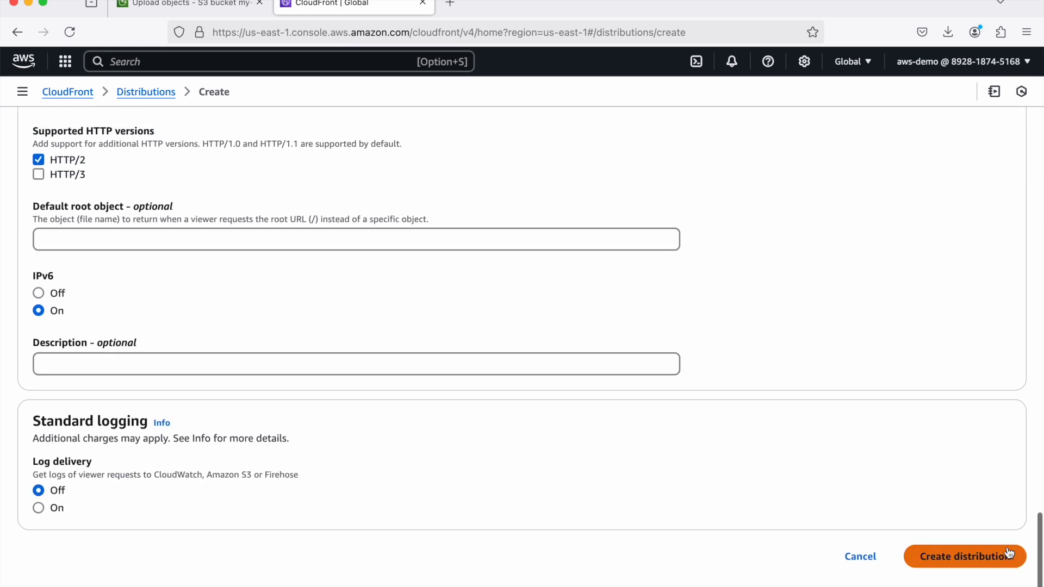
{"action": "left_click", "coordinate": [974, 555]}
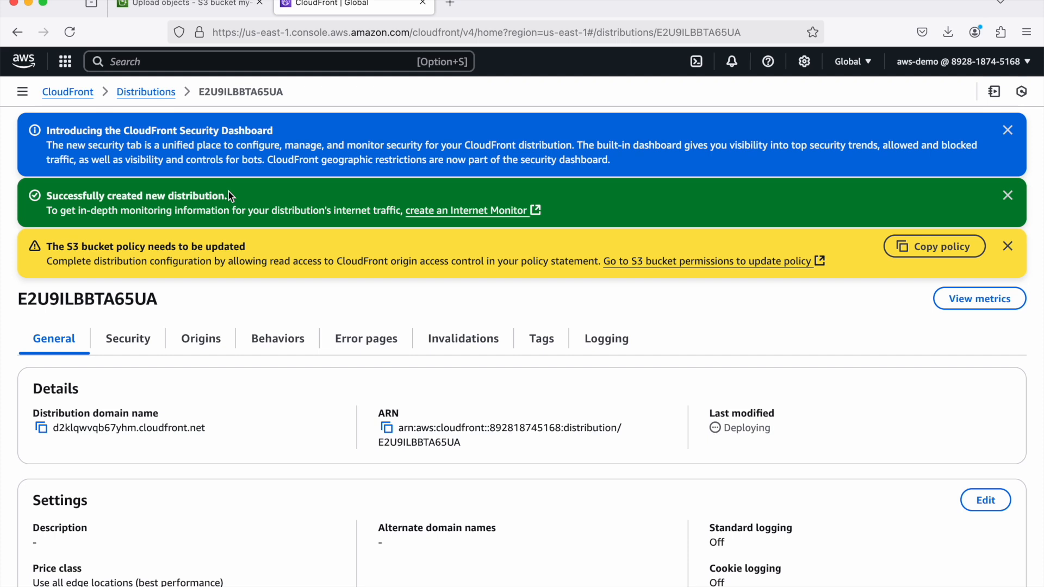
- Copy the S3 bucket policy statement provided for the new distribution
{"action": "scroll", "coordinate": [229, 191], "scroll_direction": "down", "scroll_amount": 1}
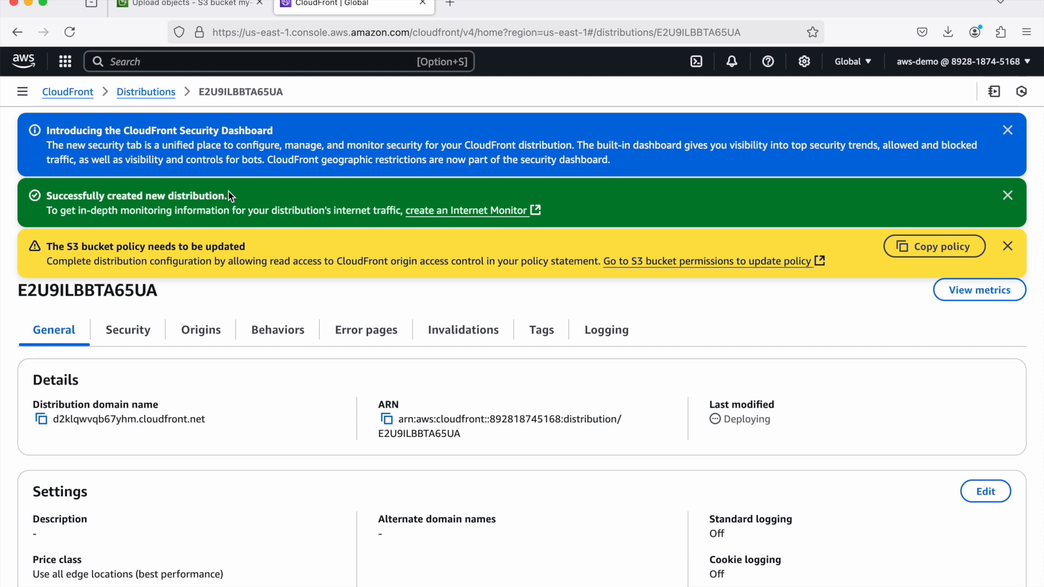
{"action": "scroll", "coordinate": [942, 303], "scroll_direction": "down", "scroll_amount": 1}
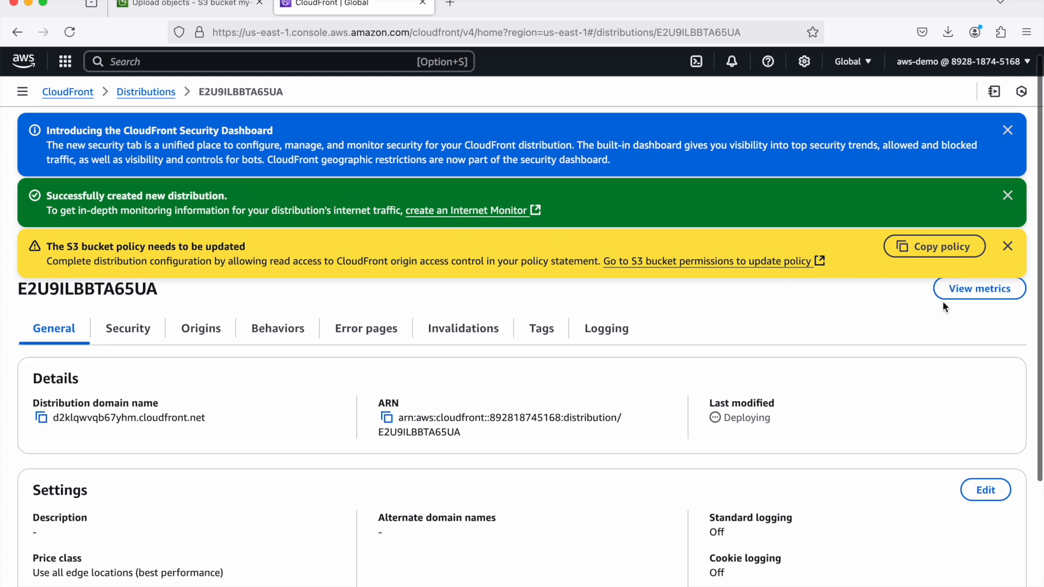
{"action": "left_click", "coordinate": [951, 248]}
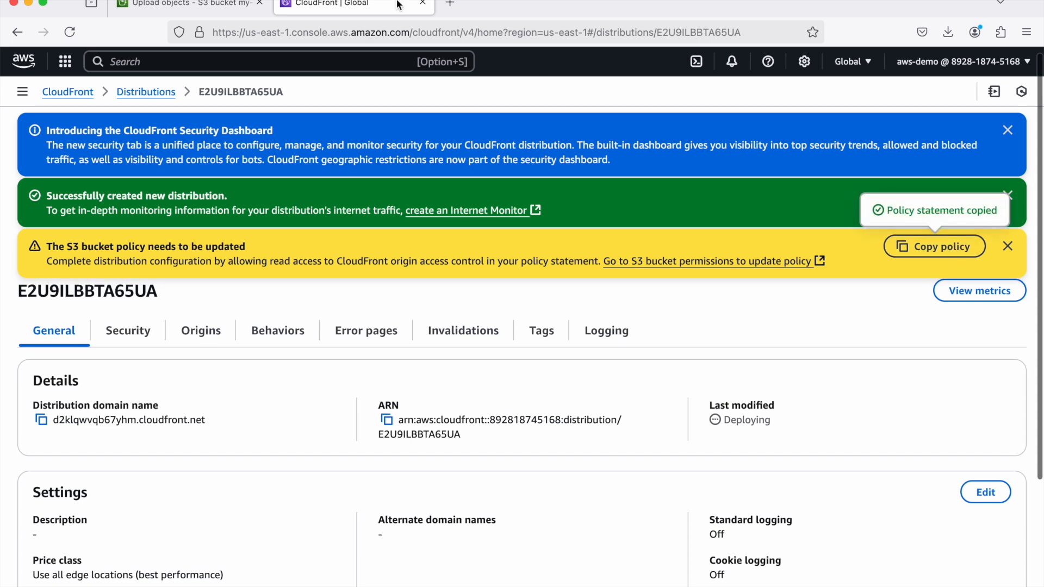
- Return to the S3 browser tab and open the bucket policy of my-static-content-for-cloudfront for editing
{"action": "left_click", "coordinate": [181, 4]}
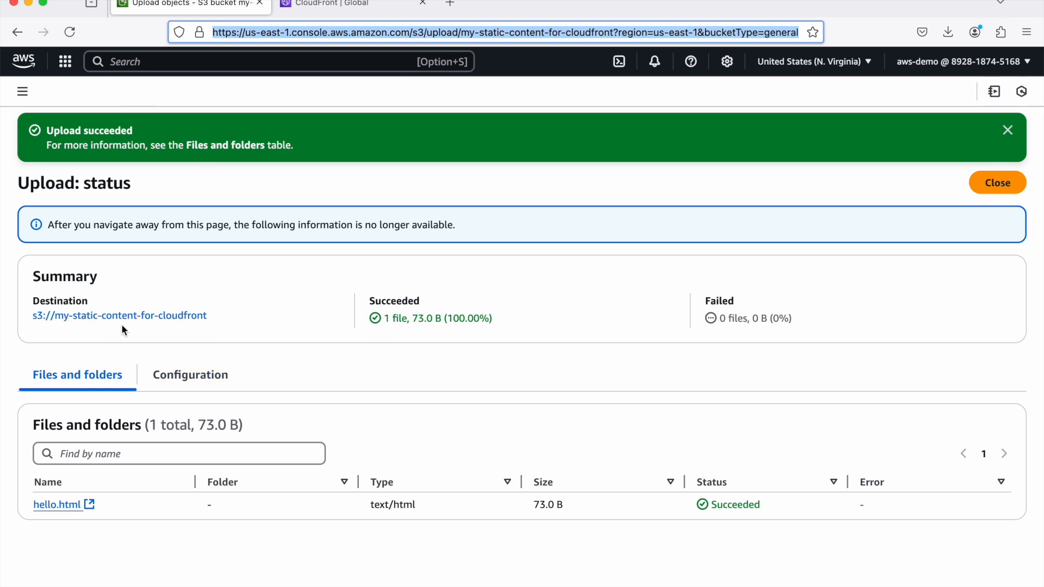
{"action": "left_click", "coordinate": [997, 183]}
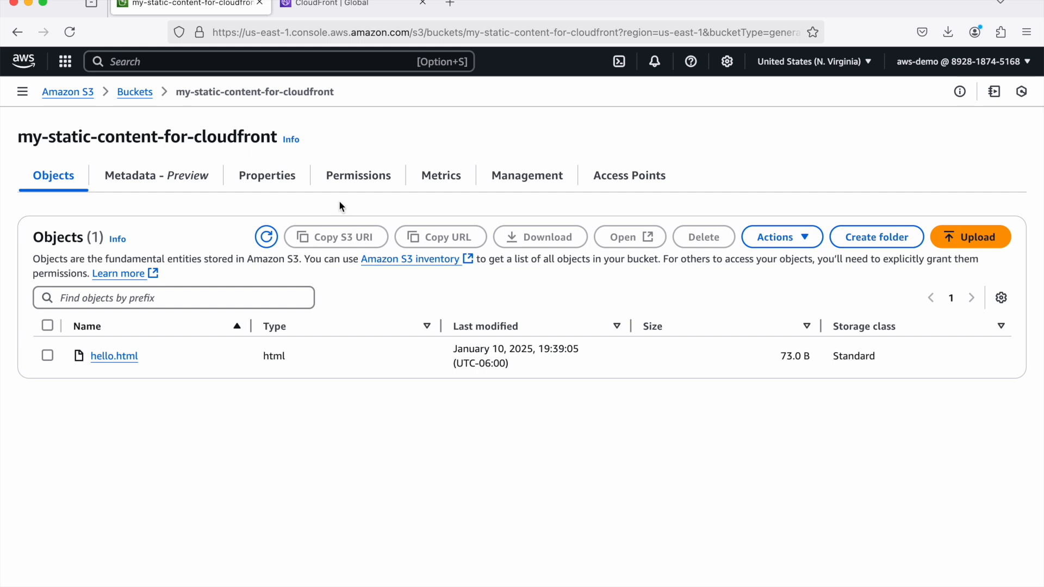
{"action": "left_click", "coordinate": [362, 181]}
{"action": "scroll", "coordinate": [442, 305], "scroll_direction": "down", "scroll_amount": 3}
{"action": "scroll", "coordinate": [441, 310], "scroll_direction": "down", "scroll_amount": 1}
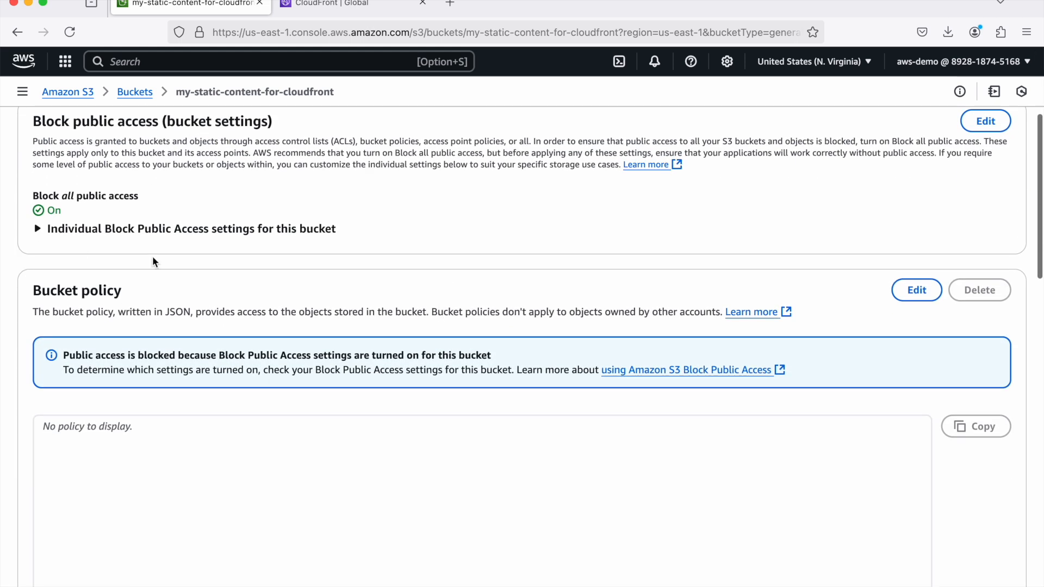
{"action": "left_click", "coordinate": [921, 291]}
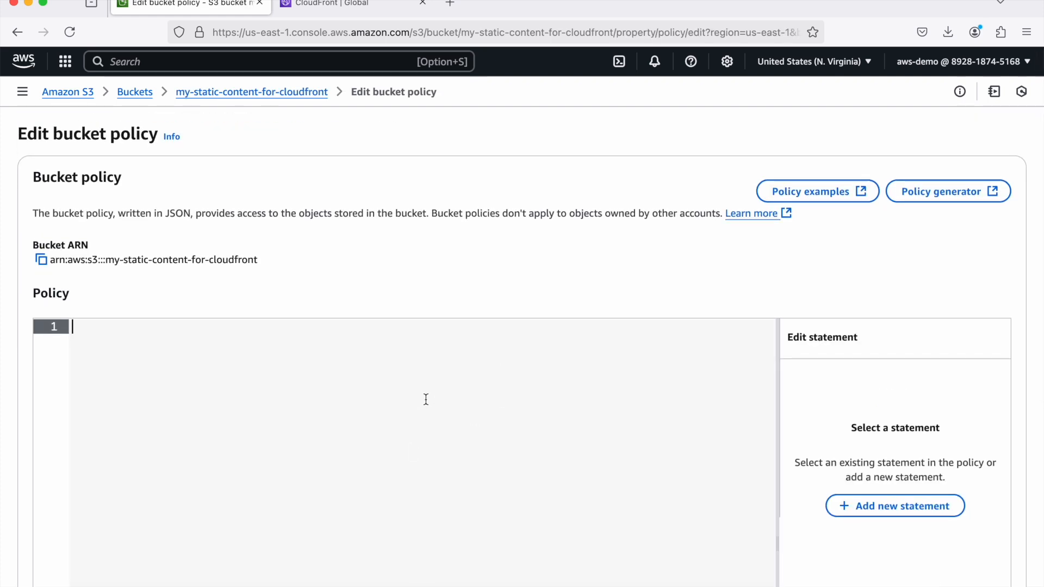
- Paste the copied CloudFront policy into the bucket policy, highlight its Resource and AWS:SourceArn values, and save it
{"action": "key", "text": "super+v"}
{"action": "scroll", "coordinate": [426, 400], "scroll_direction": "down", "scroll_amount": 2}
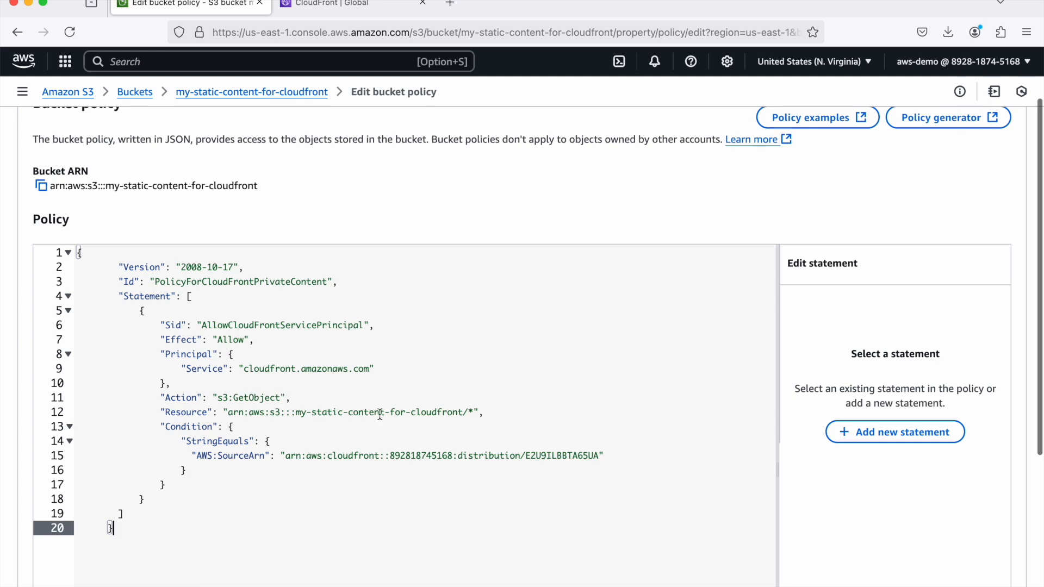
{"action": "left_click_drag", "start_coordinate": [473, 411], "coordinate": [228, 410]}
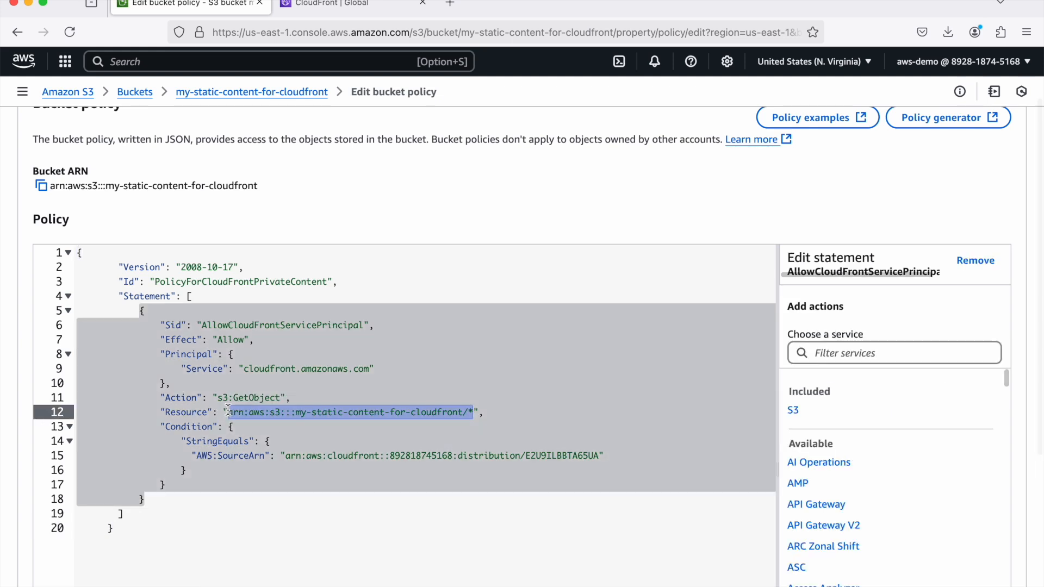
{"action": "left_click", "coordinate": [603, 455]}
{"action": "left_click_drag", "start_coordinate": [603, 455], "coordinate": [286, 455]}
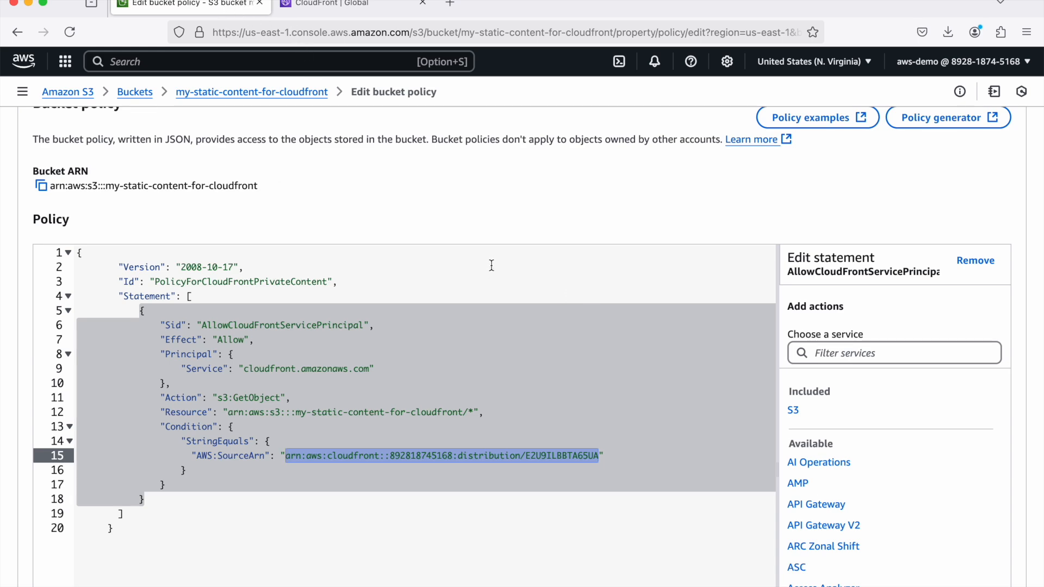
{"action": "scroll", "coordinate": [491, 265], "scroll_direction": "down", "scroll_amount": 5}
{"action": "left_click", "coordinate": [973, 554]}
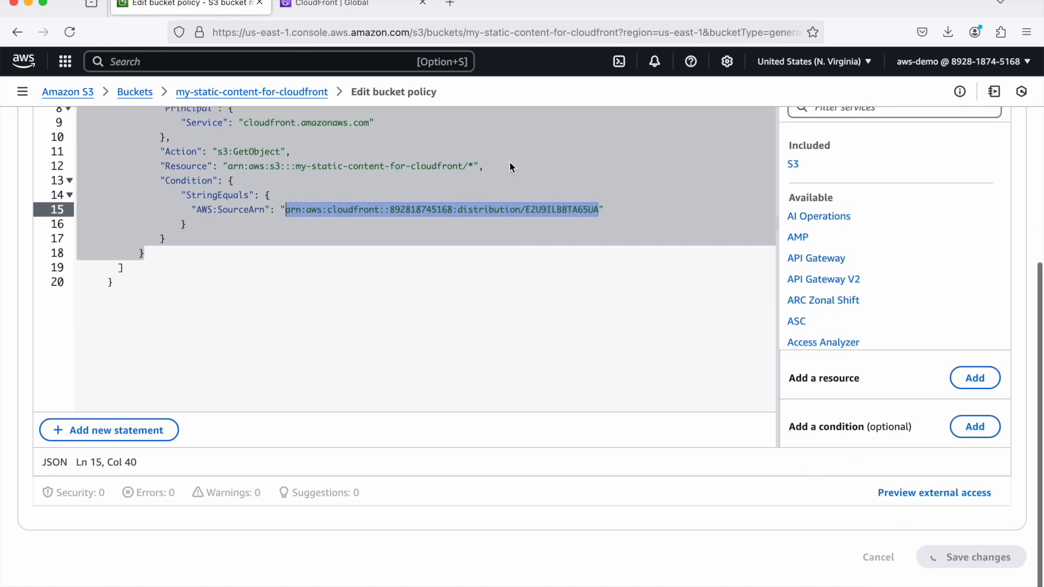
- Switch back to the CloudFront browser tab, reload the distribution's page and dismiss the Security Dashboard banner
{"action": "left_click", "coordinate": [331, 3]}
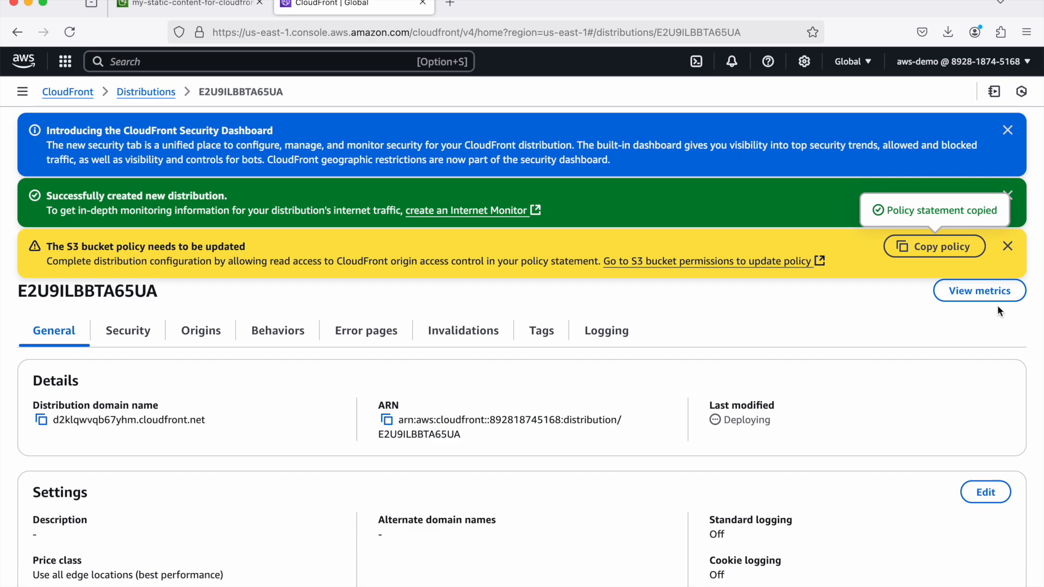
{"action": "left_click", "coordinate": [70, 32]}
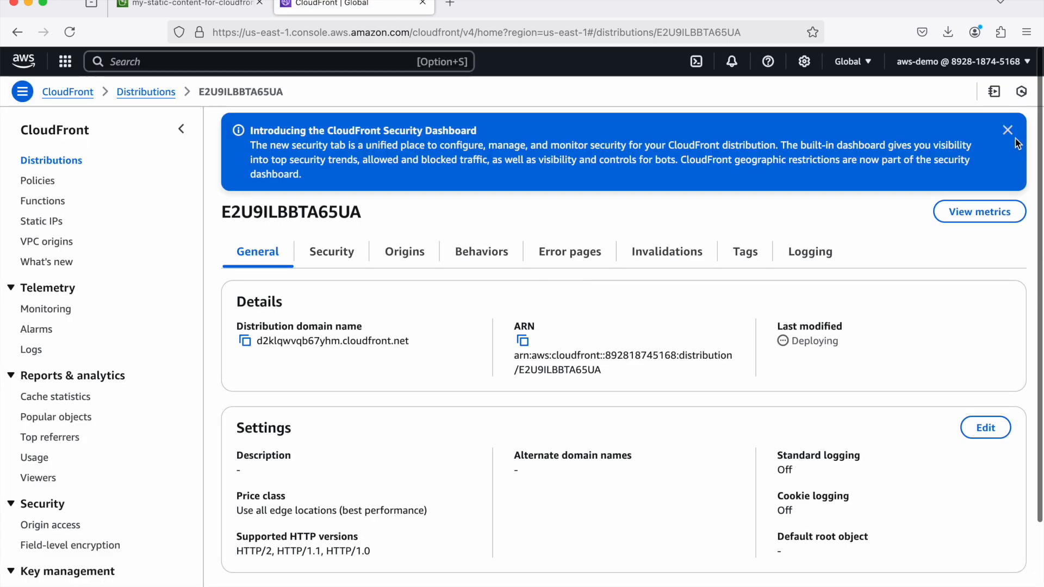
{"action": "left_click", "coordinate": [1007, 131]}
{"action": "scroll", "coordinate": [765, 366], "scroll_direction": "down", "scroll_amount": 1}
{"action": "scroll", "coordinate": [765, 366], "scroll_direction": "up", "scroll_amount": 1}
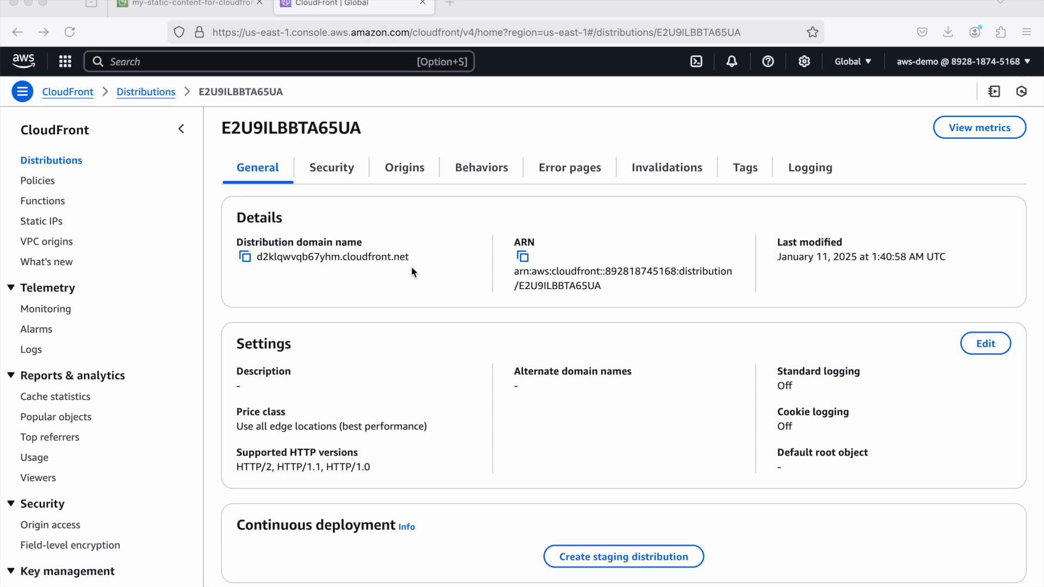
- Copy the CloudFront distribution's domain name and paste it into the address bar of a new browser tab
{"action": "left_click", "coordinate": [246, 255]}
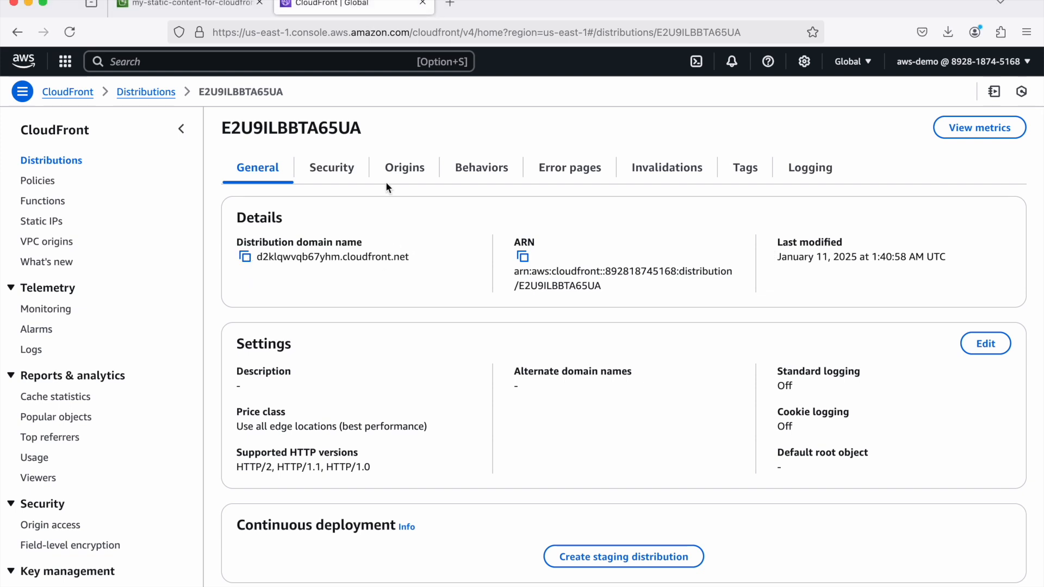
{"action": "left_click", "coordinate": [450, 4]}
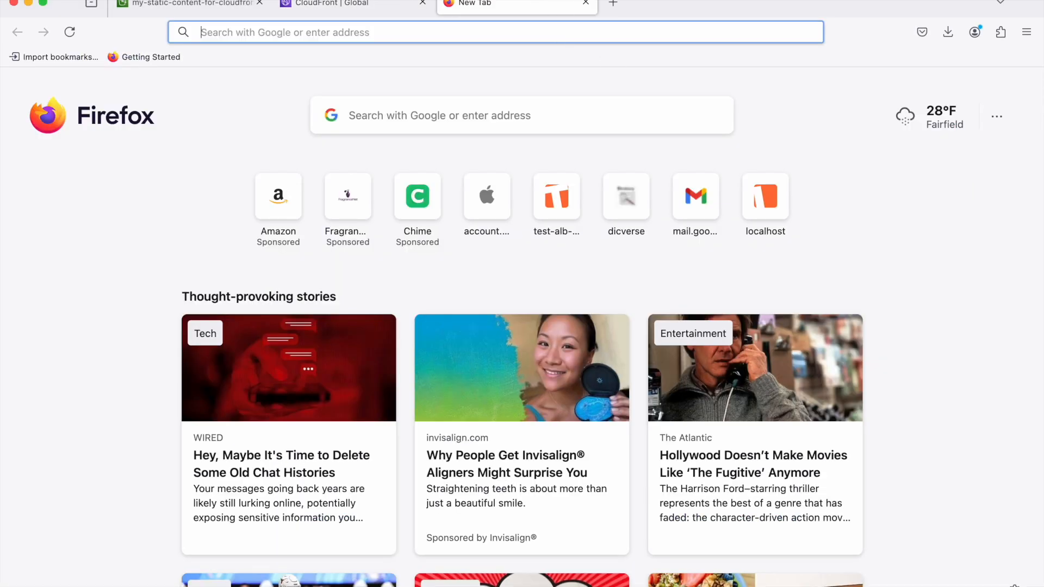
{"action": "type", "text": "http://"}
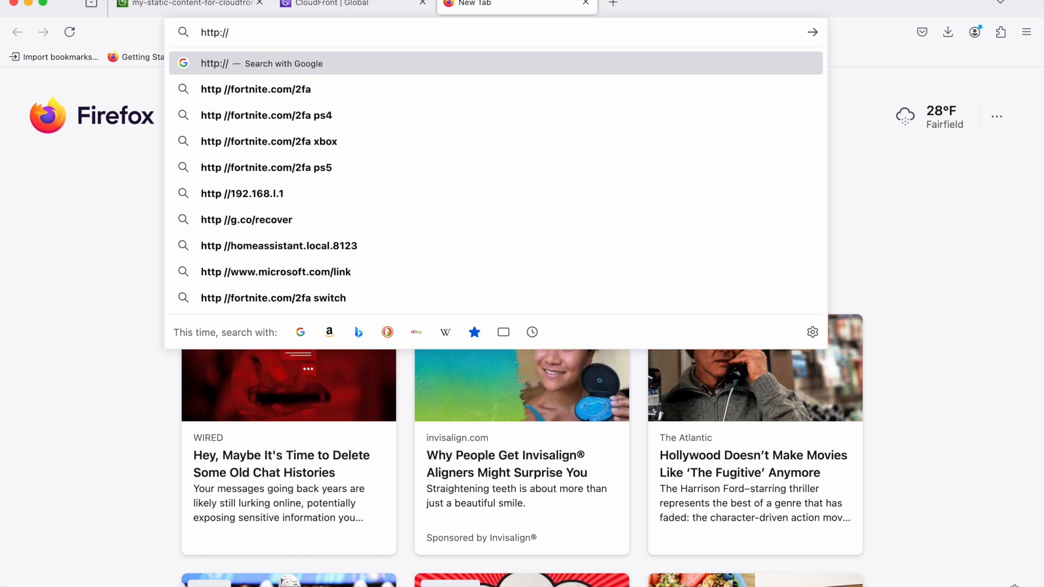
{"action": "key", "text": "super+v"}
{"action": "type", "text": "/"}
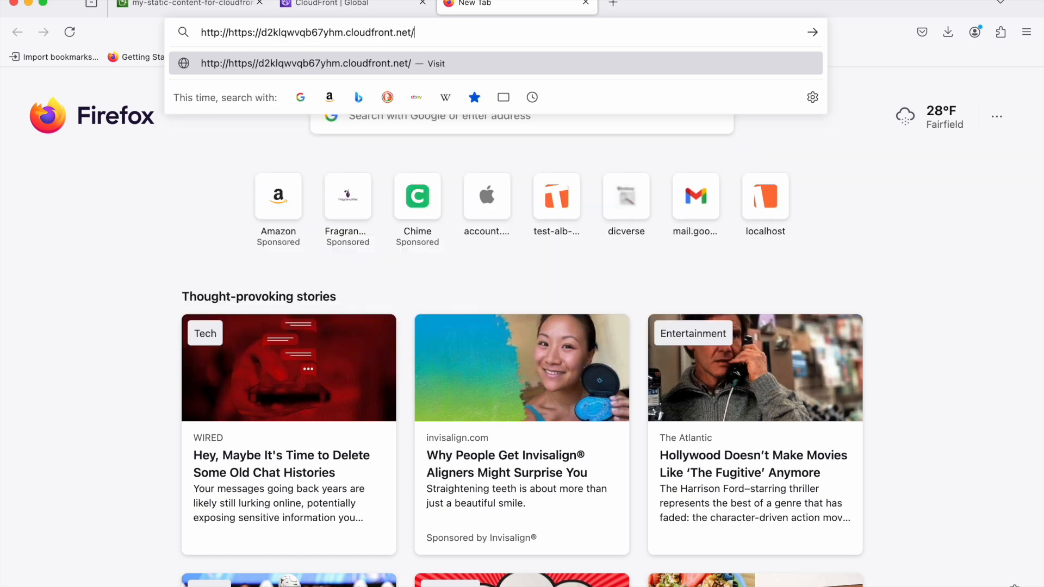
{"action": "left_click_drag", "start_coordinate": [228, 32], "coordinate": [135, 27]}
{"action": "key", "text": "BackSpace"}
{"action": "left_click", "coordinate": [540, 35]}
{"action": "type", "text": "hell"}
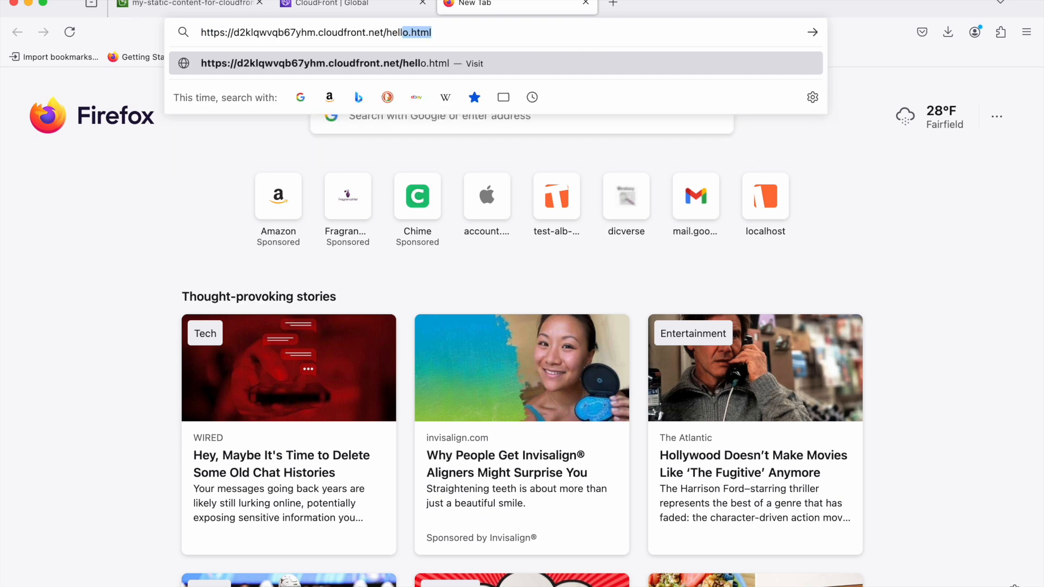
{"action": "key", "text": "Return"}
{"action": "left_click", "coordinate": [509, 33]}
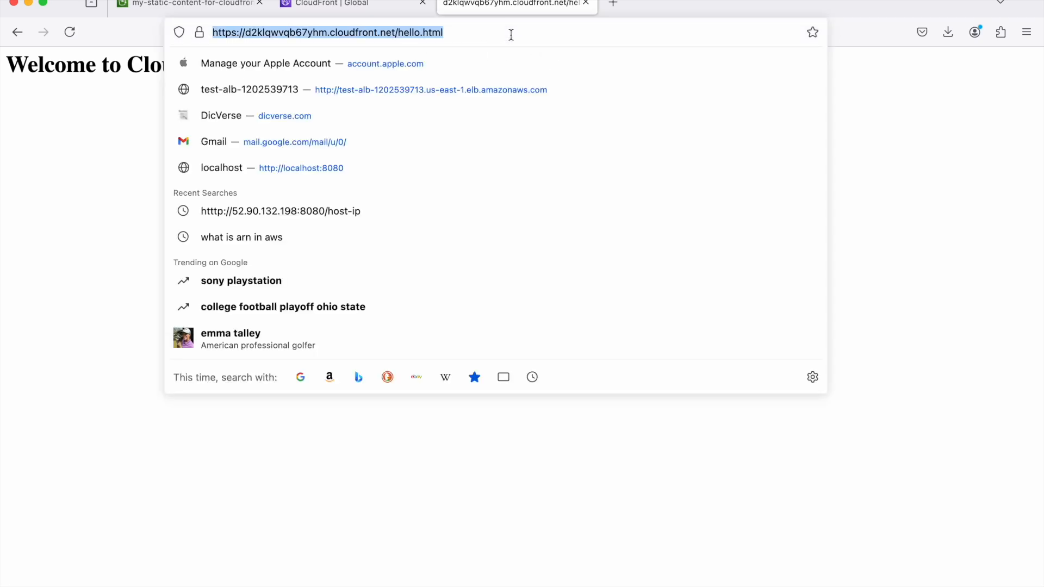
{"action": "left_click", "coordinate": [519, 34]}
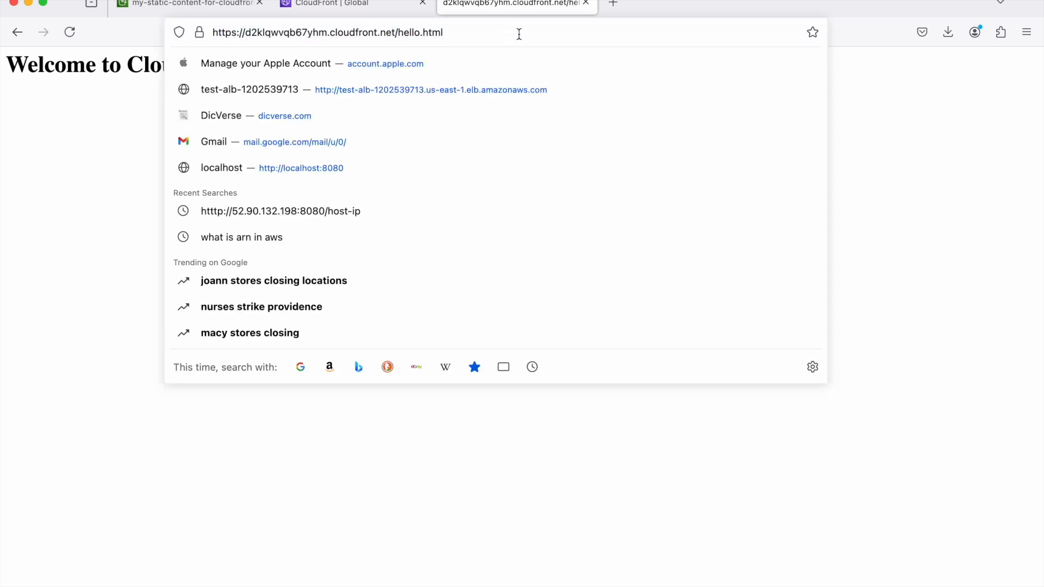
{"action": "left_click", "coordinate": [985, 145]}
- Switch to VS Code, enlarge its window, and put the cursor on the heading line in hello.html
{"action": "left_click", "coordinate": [226, 8]}
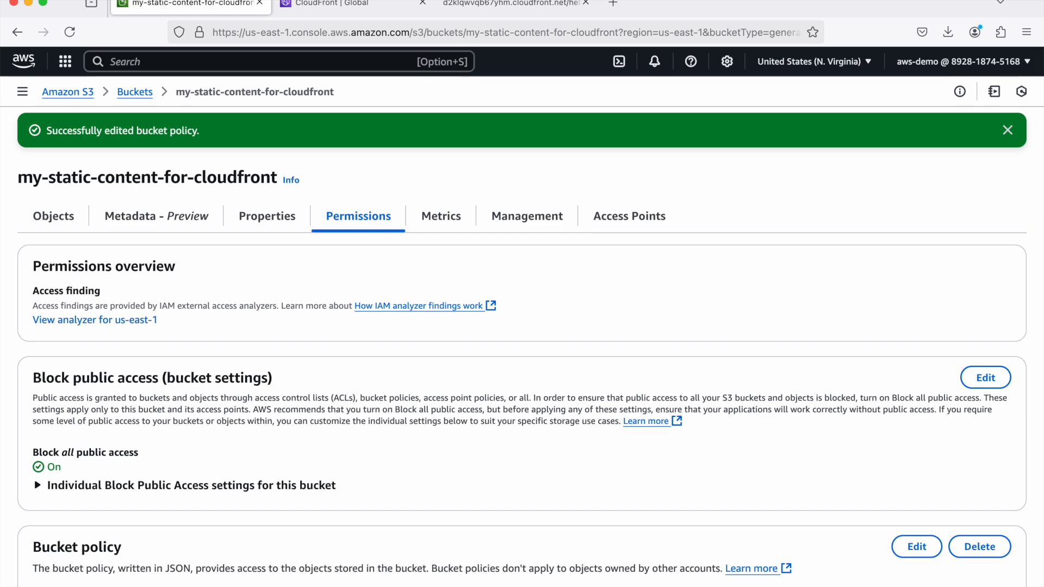
{"action": "left_click_drag", "start_coordinate": [1, 72], "coordinate": [1032, 83]}
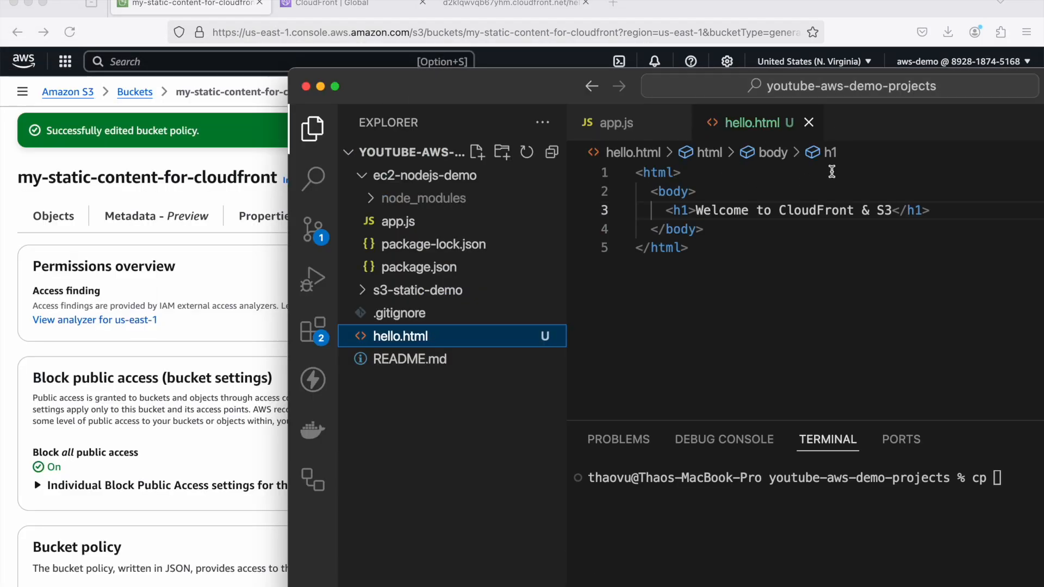
{"action": "double_click", "coordinate": [514, 85]}
{"action": "left_click", "coordinate": [607, 127]}
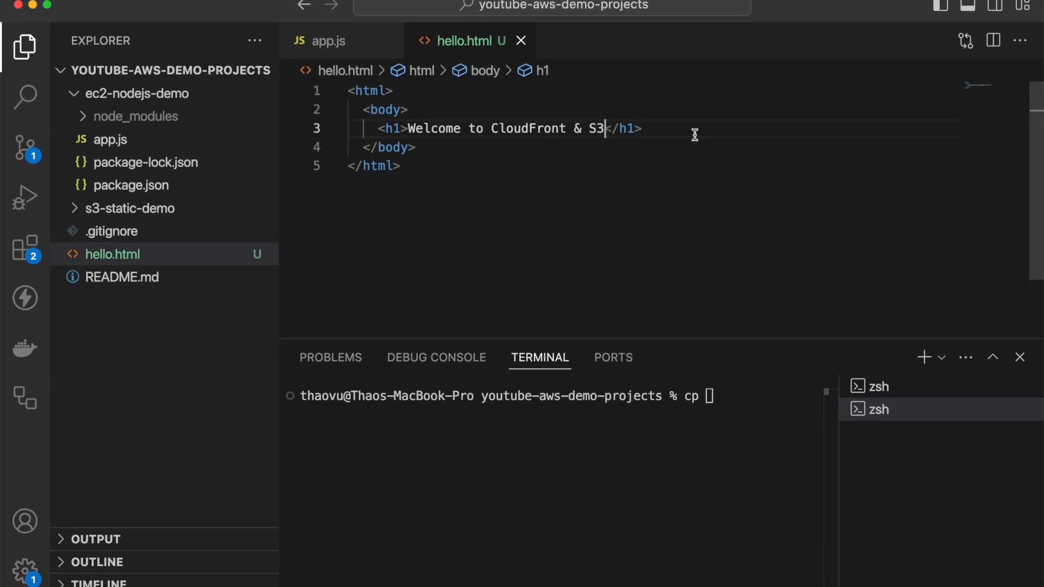
- Add the paragraph "<p>Please subscribe my channel. Thank you!</p>" below the heading in hello.html
{"action": "left_click", "coordinate": [711, 130]}
{"action": "key", "text": "Return"}
{"action": "type", "text": "<"}
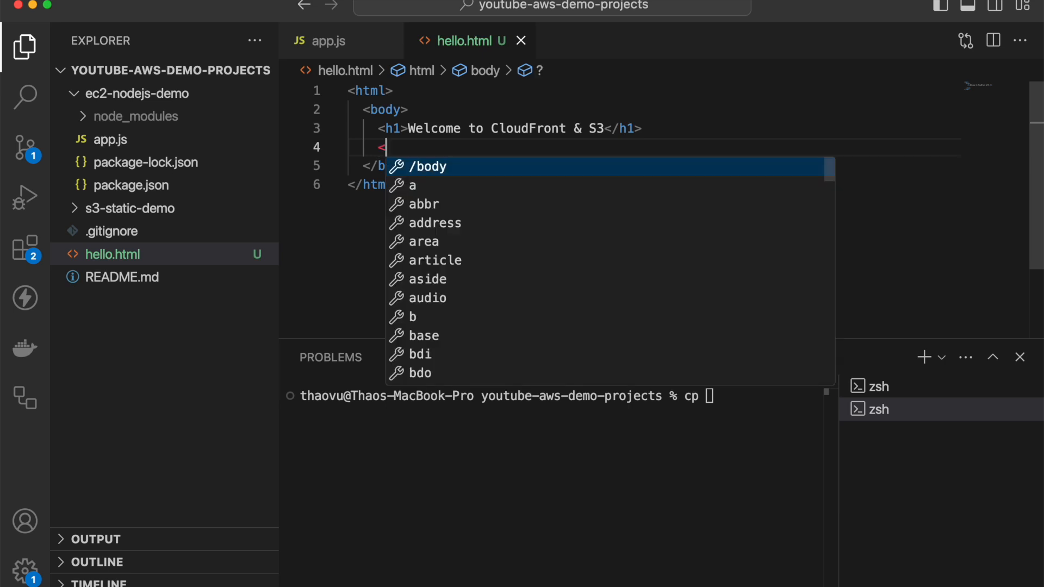
{"action": "type", "text": "p>Please "}
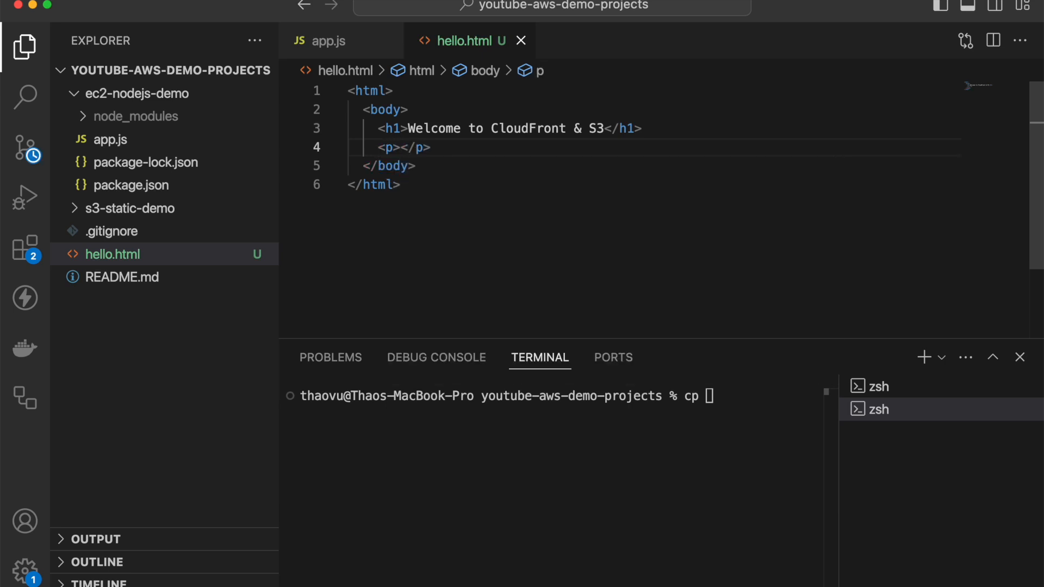
{"action": "type", "text": "sub"}
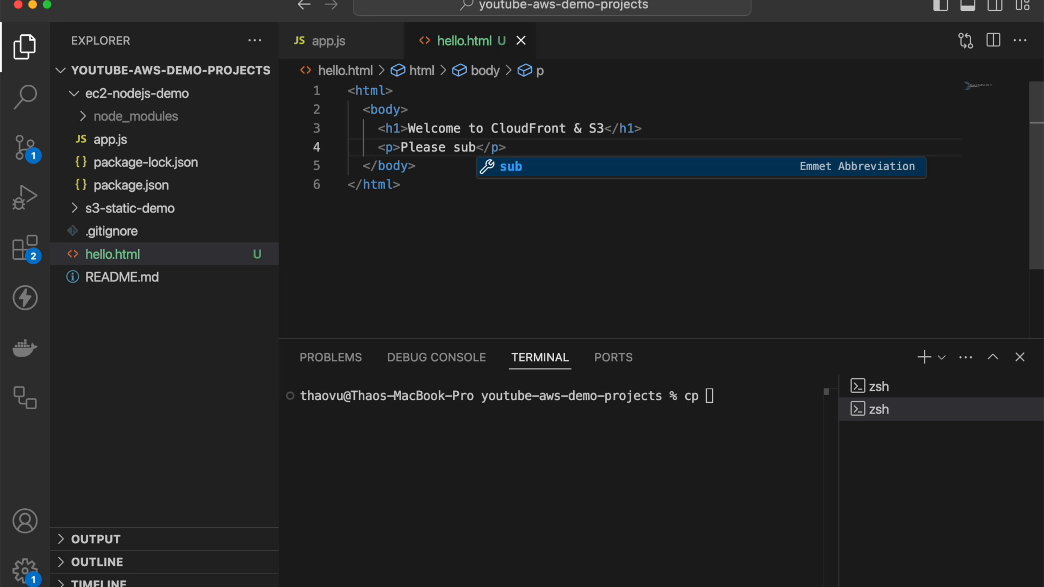
{"action": "type", "text": "sribe m"}
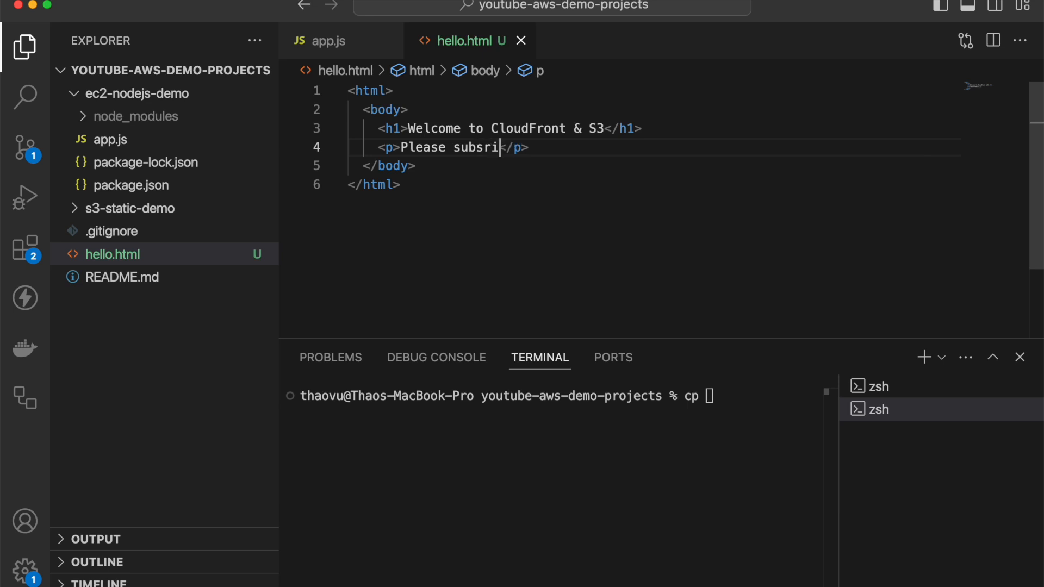
{"action": "type", "text": "y"}
{"action": "key", "text": "BackSpace"}
{"action": "key", "text": "BackSpace"}
{"action": "key", "text": "BackSpace"}
{"action": "key", "text": "BackSpace"}
{"action": "key", "text": "BackSpace"}
{"action": "key", "text": "BackSpace"}
{"action": "key", "text": "BackSpace"}
{"action": "key", "text": "BackSpace"}
{"action": "type", "text": "cribe my chan"}
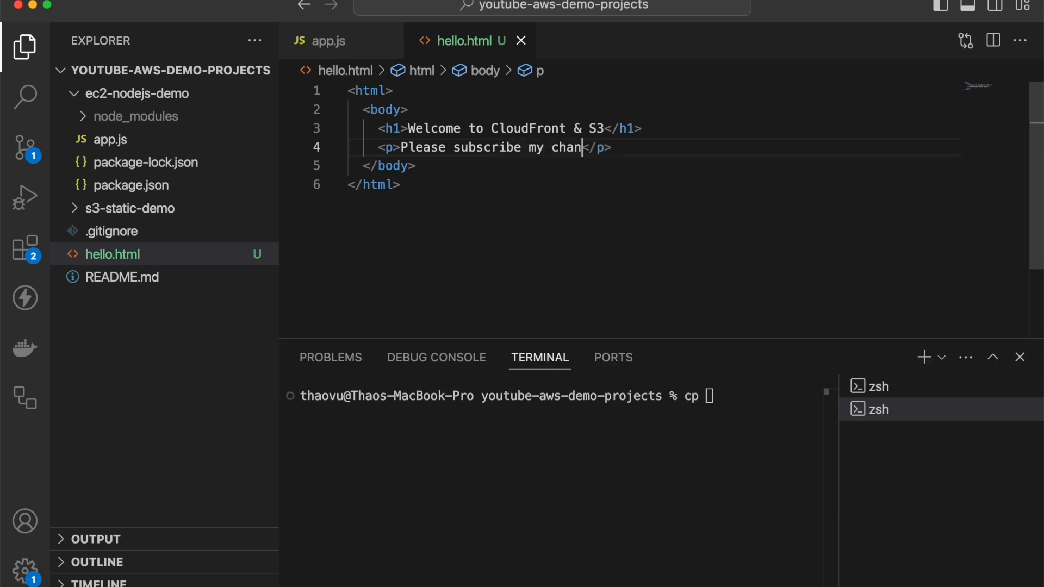
{"action": "type", "text": "nel."}
{"action": "type", "text": " Thank y"}
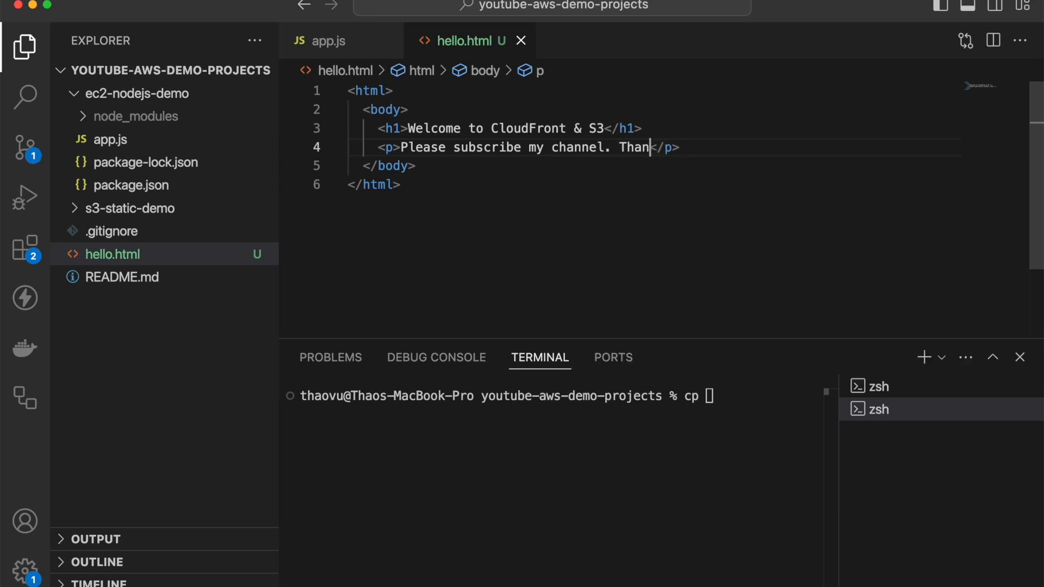
{"action": "type", "text": "ou!"}
- Return to the S3 browser tab and show the objects in the my-static-content-for-cloudfront bucket
{"action": "left_click", "coordinate": [33, 5]}
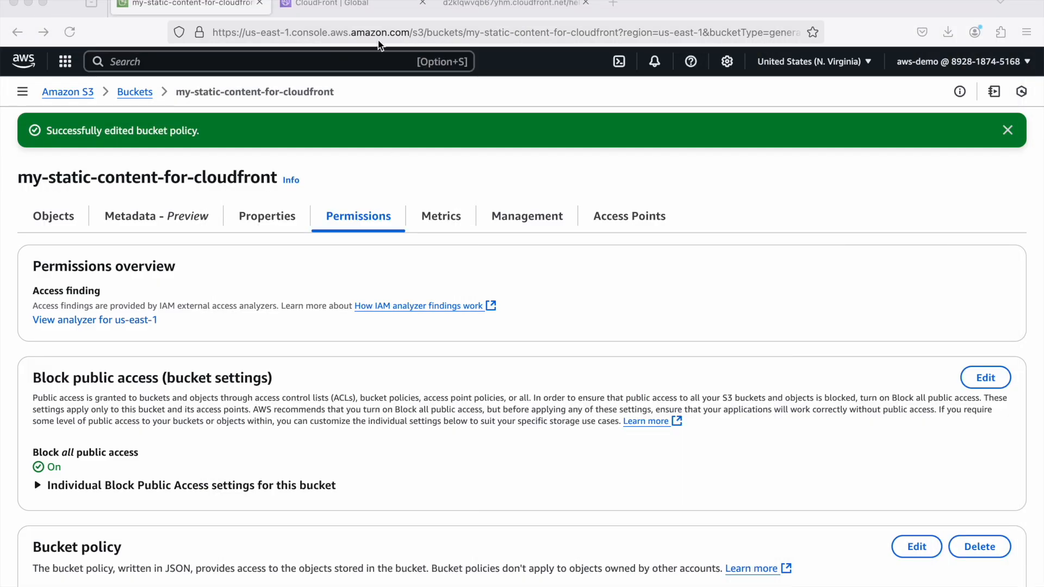
{"action": "left_click", "coordinate": [182, 2]}
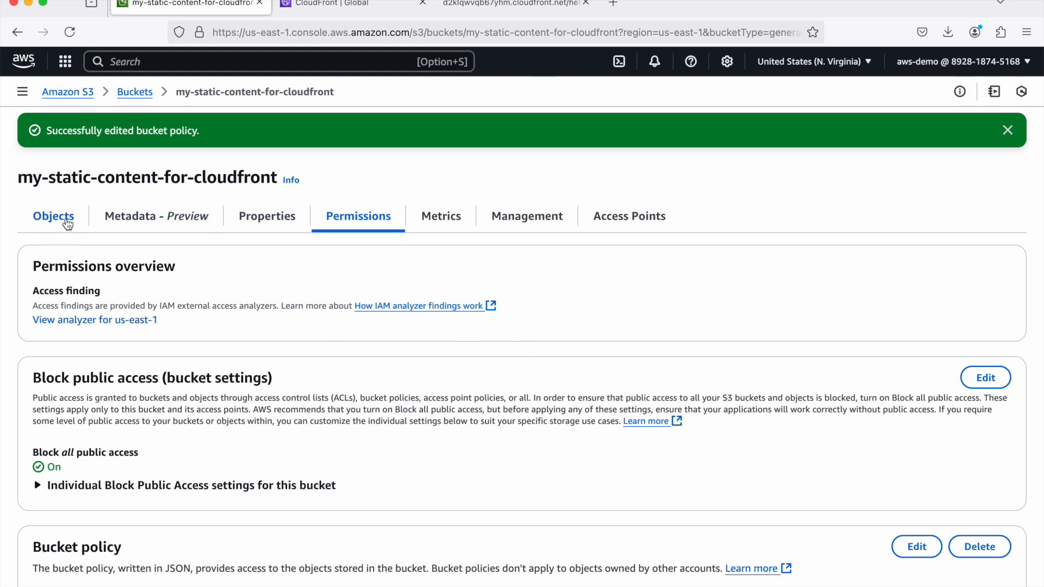
{"action": "left_click", "coordinate": [57, 219]}
- Permanently delete hello.html from the bucket, confirming with "permanently delete", and close the deletion status page
{"action": "left_click", "coordinate": [48, 325]}
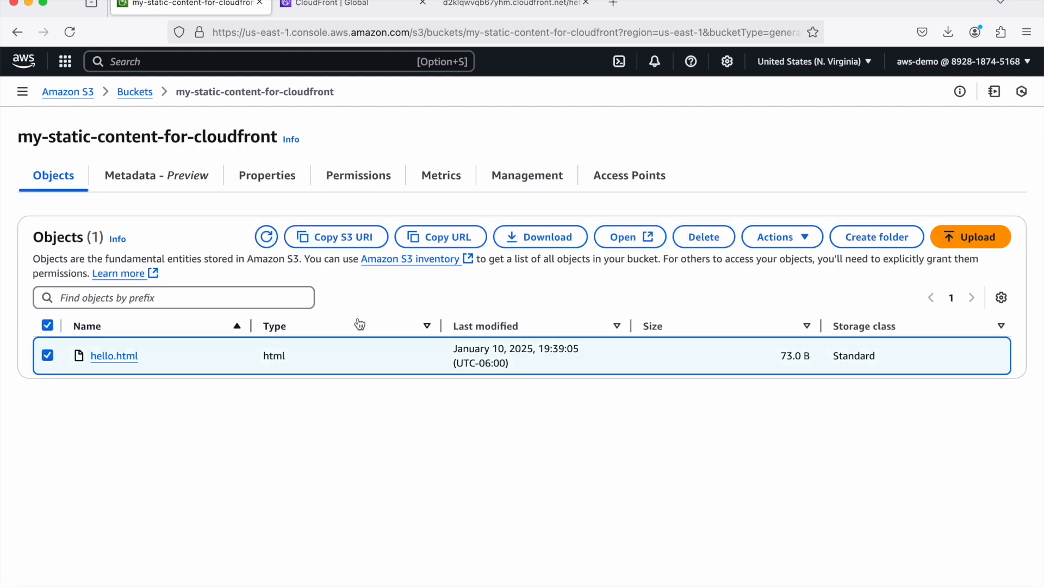
{"action": "left_click", "coordinate": [701, 239]}
{"action": "left_click", "coordinate": [211, 314]}
{"action": "left_click", "coordinate": [188, 465]}
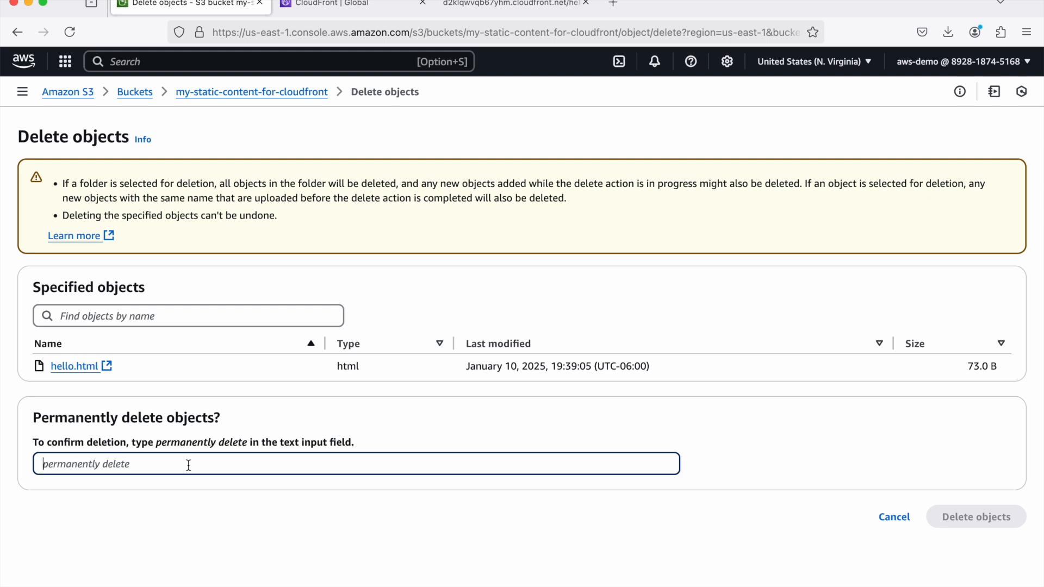
{"action": "type", "text": "permanently de"}
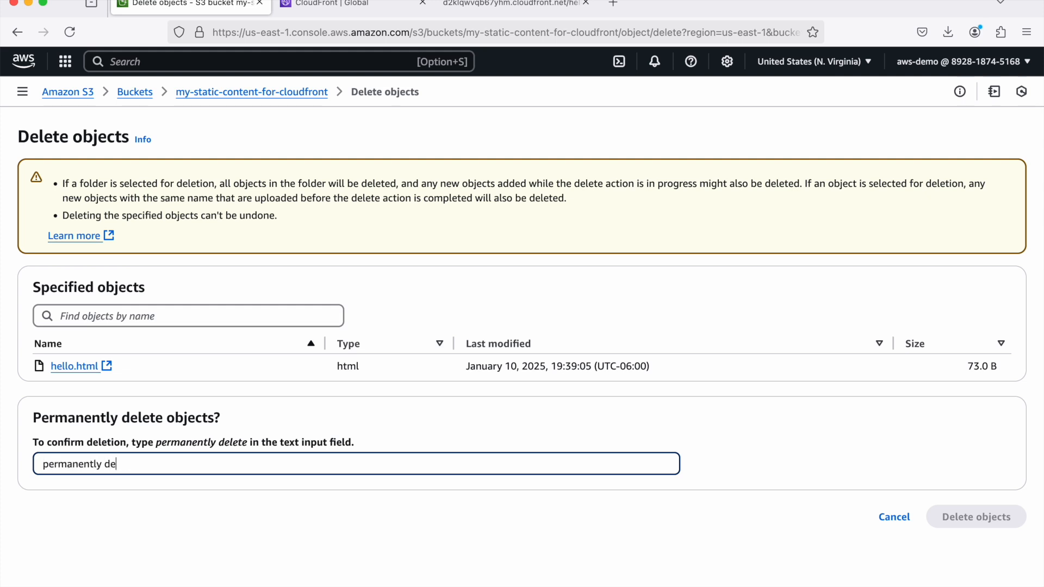
{"action": "type", "text": "lete"}
{"action": "left_click", "coordinate": [938, 516]}
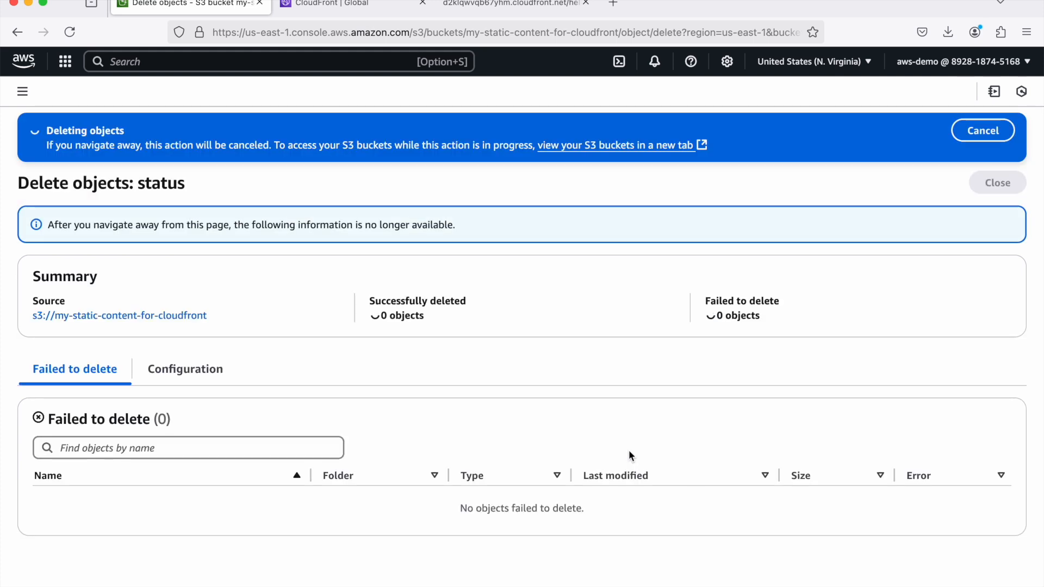
{"action": "left_click", "coordinate": [1007, 183]}
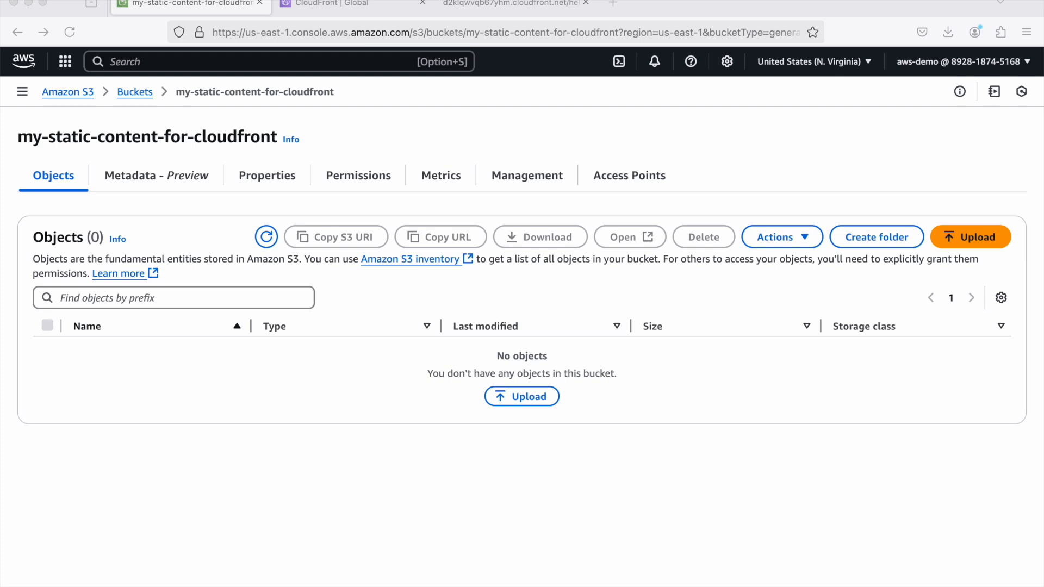
- Upload the edited hello.html file to the my-static-content-for-cloudfront bucket
{"action": "left_click_drag", "start_coordinate": [0, 250], "coordinate": [582, 393]}
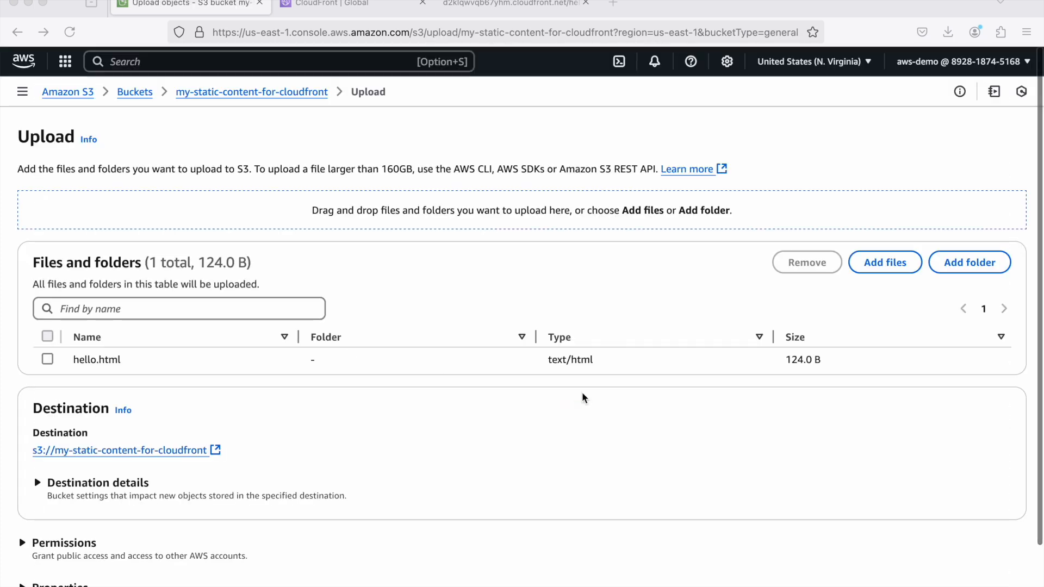
{"action": "scroll", "coordinate": [712, 407], "scroll_direction": "down", "scroll_amount": 1}
{"action": "scroll", "coordinate": [713, 407], "scroll_direction": "down", "scroll_amount": 1}
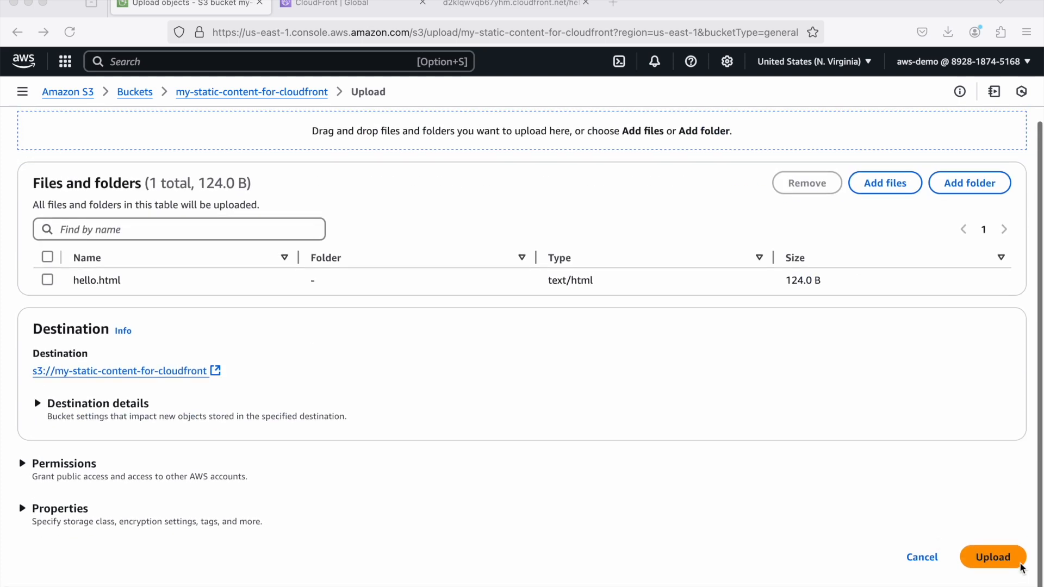
{"action": "left_click", "coordinate": [992, 558]}
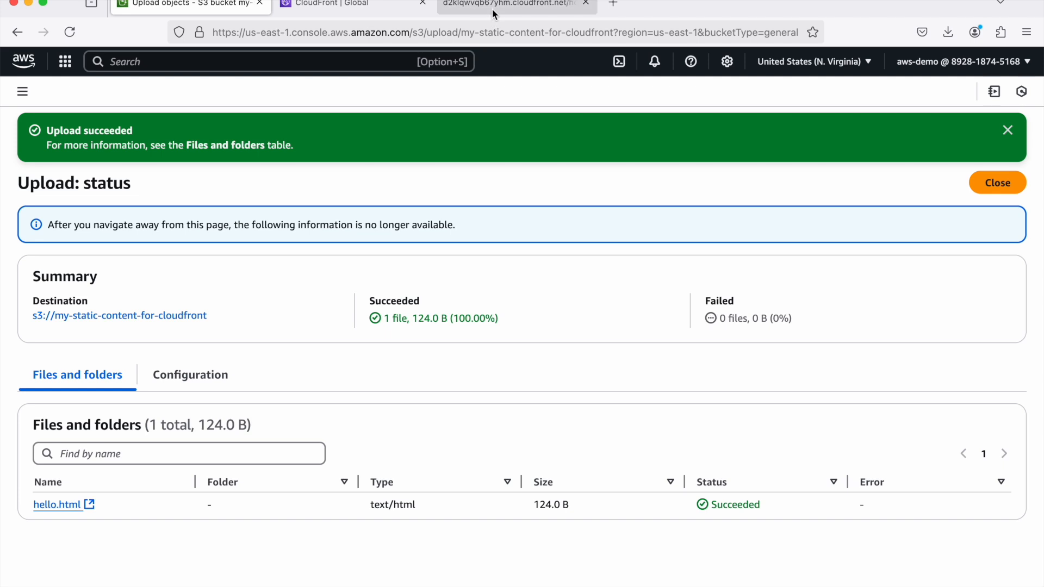
- Check the hello.html page served by CloudFront in its browser tab and return to the distribution's page
{"action": "left_click", "coordinate": [443, 9]}
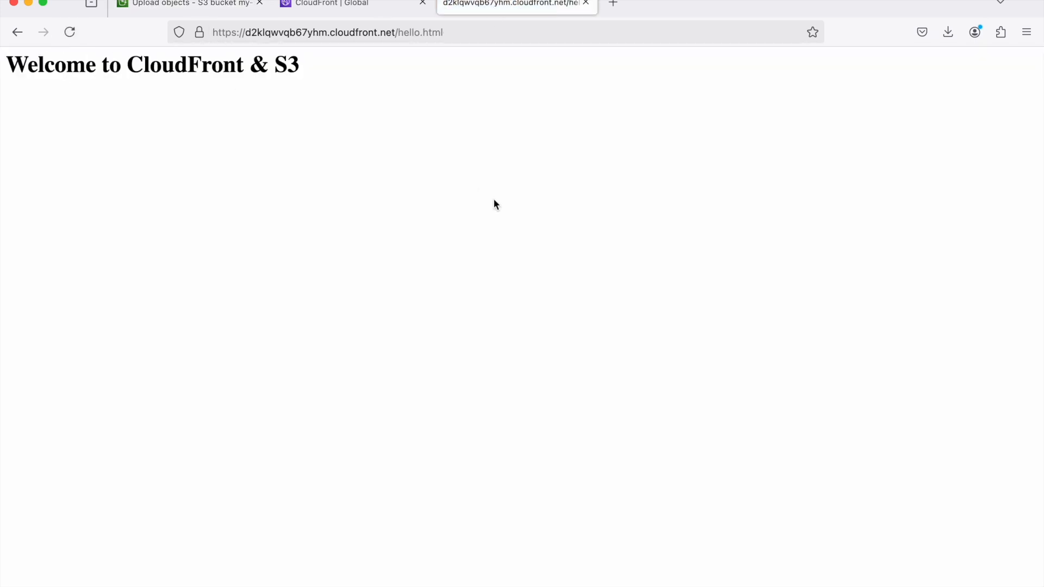
{"action": "left_click", "coordinate": [332, 5]}
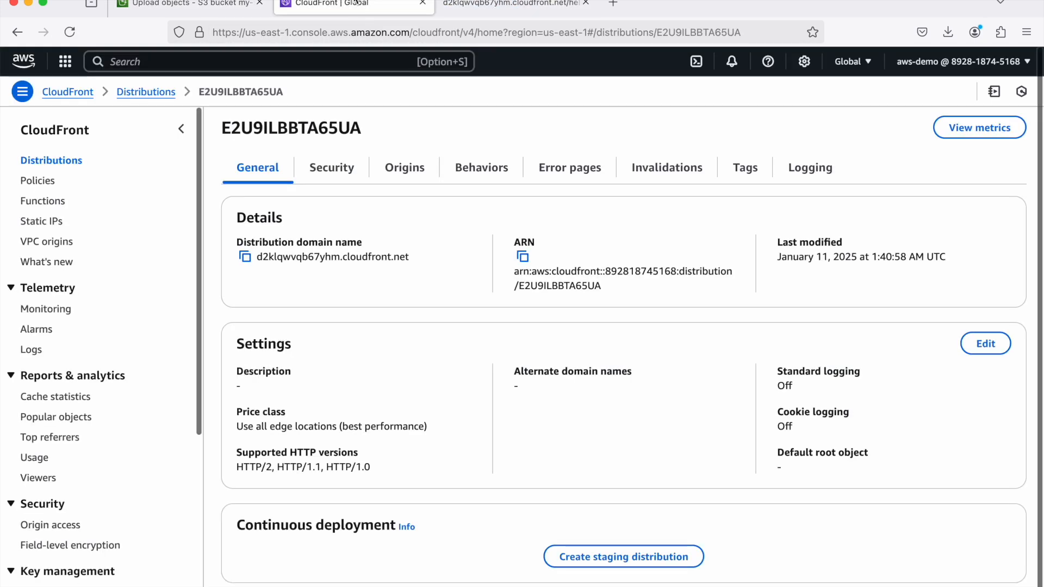
{"action": "left_click", "coordinate": [503, 10]}
{"action": "left_click", "coordinate": [338, 5]}
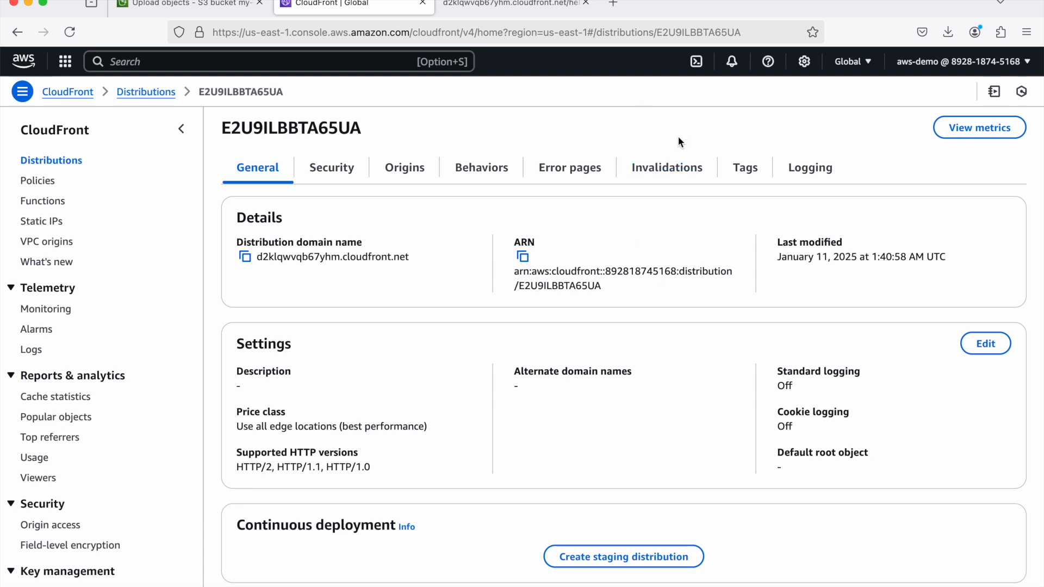
- Create a CloudFront invalidation for the distribution with the object path /*
{"action": "left_click", "coordinate": [664, 173]}
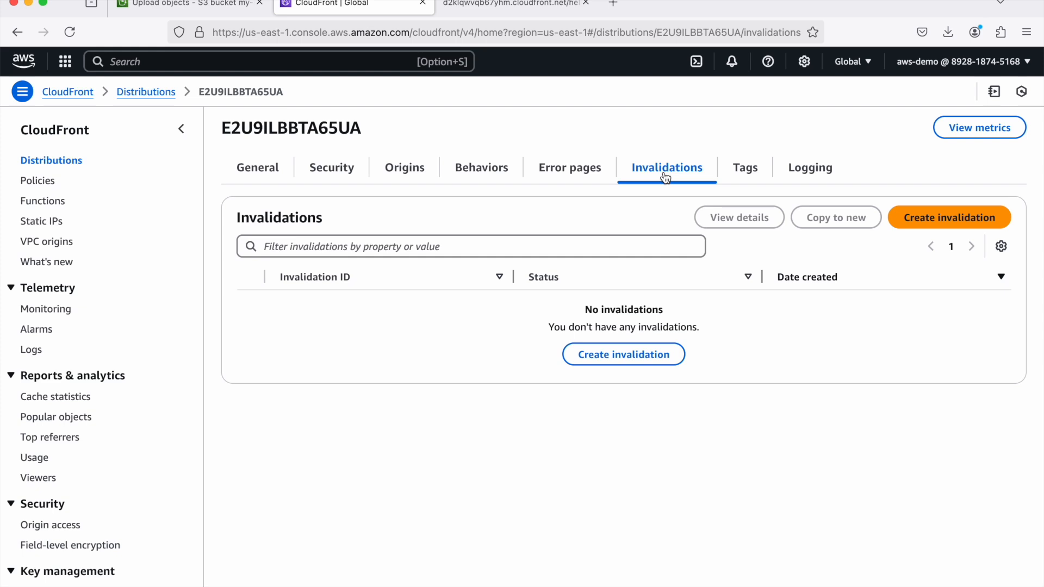
{"action": "left_click", "coordinate": [935, 220]}
{"action": "left_click", "coordinate": [498, 232]}
{"action": "type", "text": "/*"}
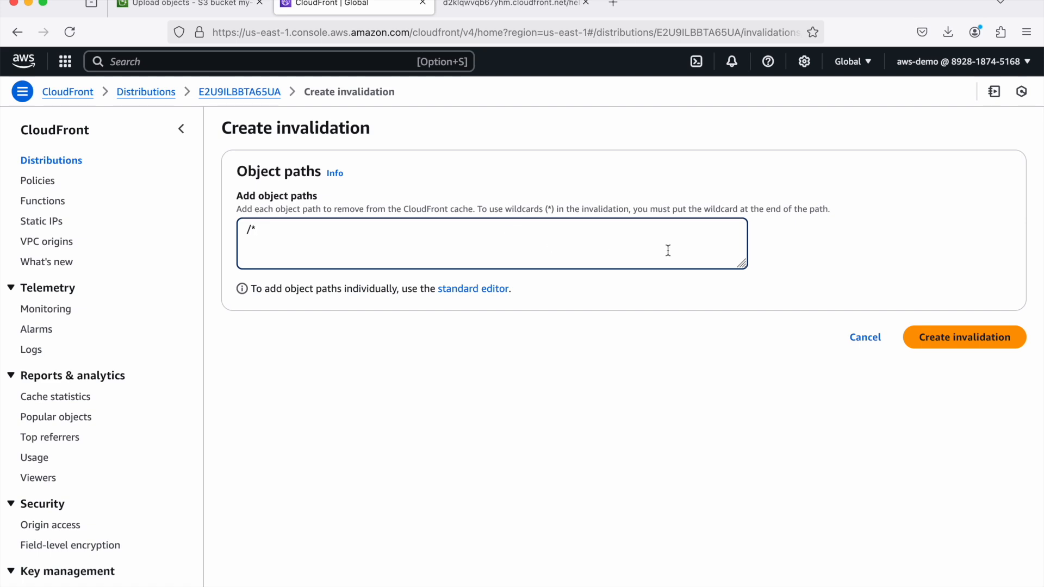
{"action": "left_click", "coordinate": [980, 343]}
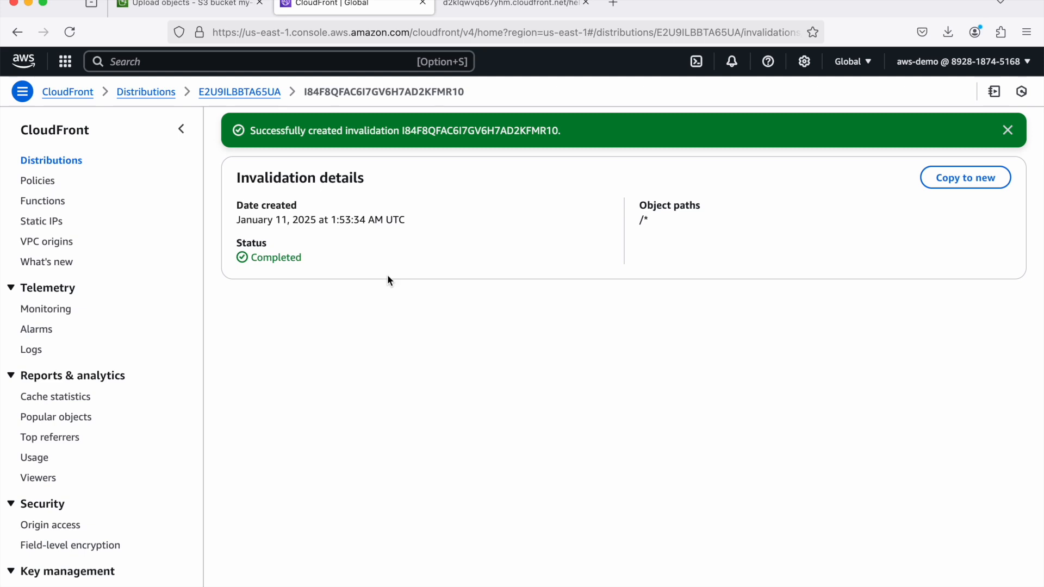
- Reload hello.html in its browser tab and examine the heading and paragraph served by CloudFront
{"action": "left_click", "coordinate": [503, 4]}
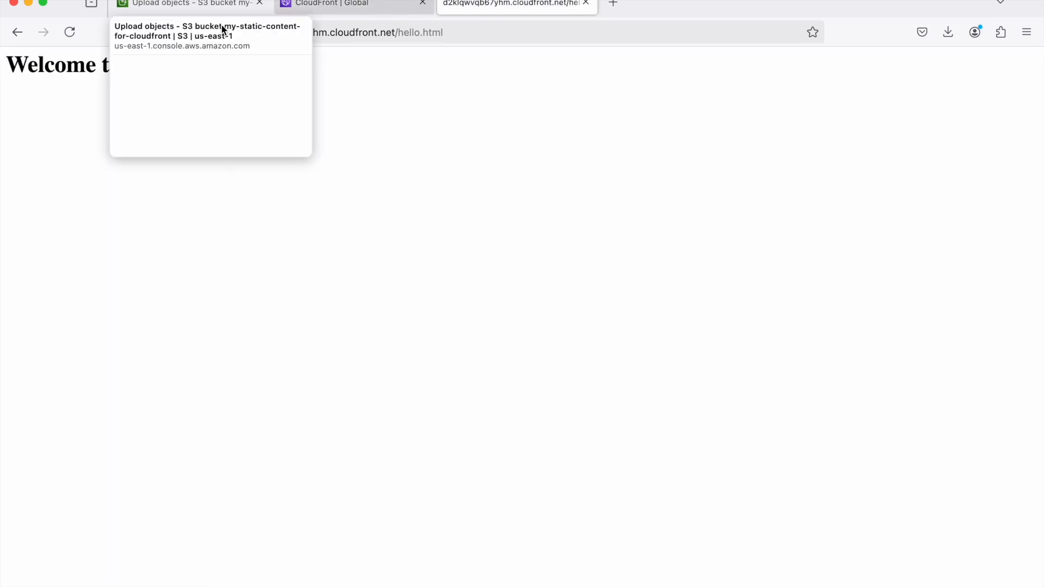
{"action": "left_click", "coordinate": [70, 32]}
{"action": "left_click_drag", "start_coordinate": [234, 106], "coordinate": [8, 60]}
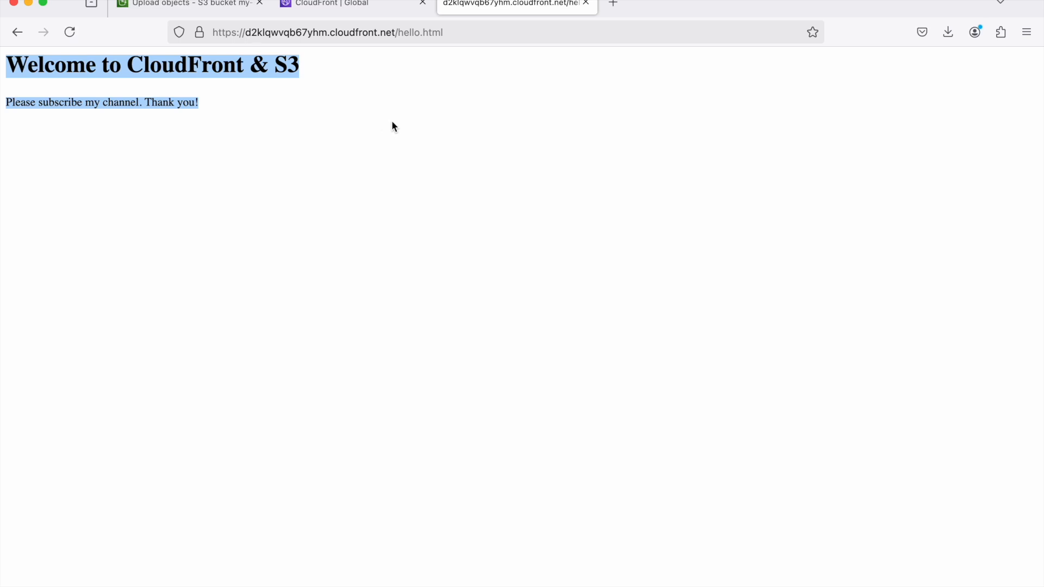
{"action": "left_click", "coordinate": [427, 125]}
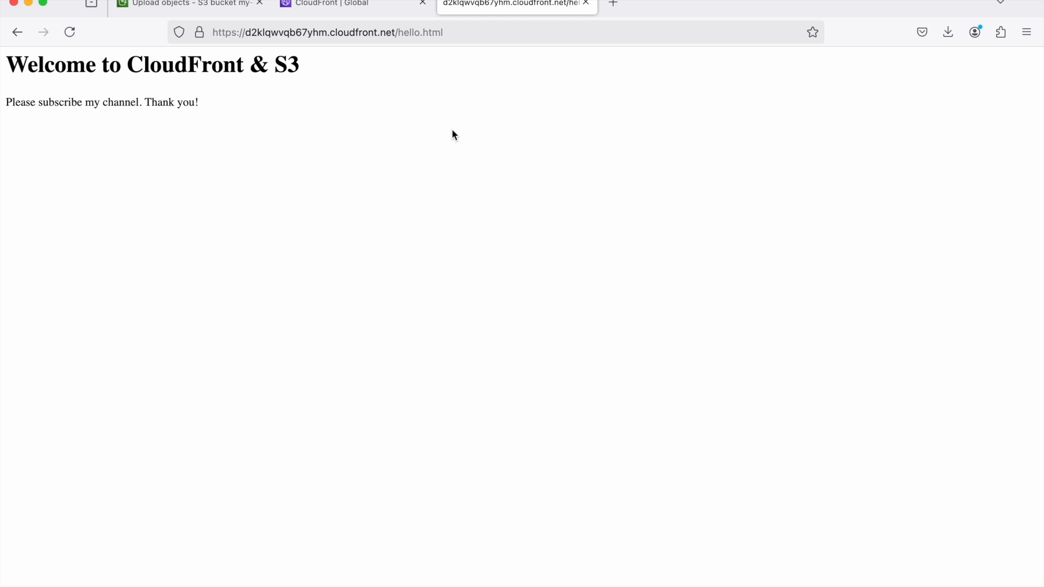